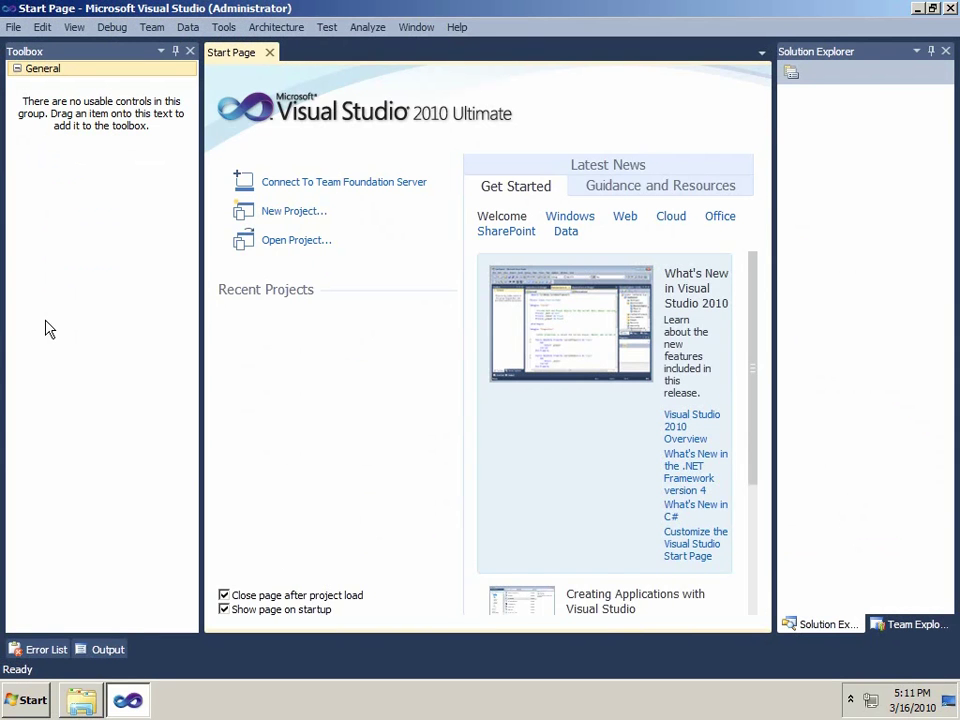
# Confirm the Extension Manager lists K2 Designer for Visual Studio version 4.5.
pyautogui.click(223, 27)
pyautogui.click(270, 223)
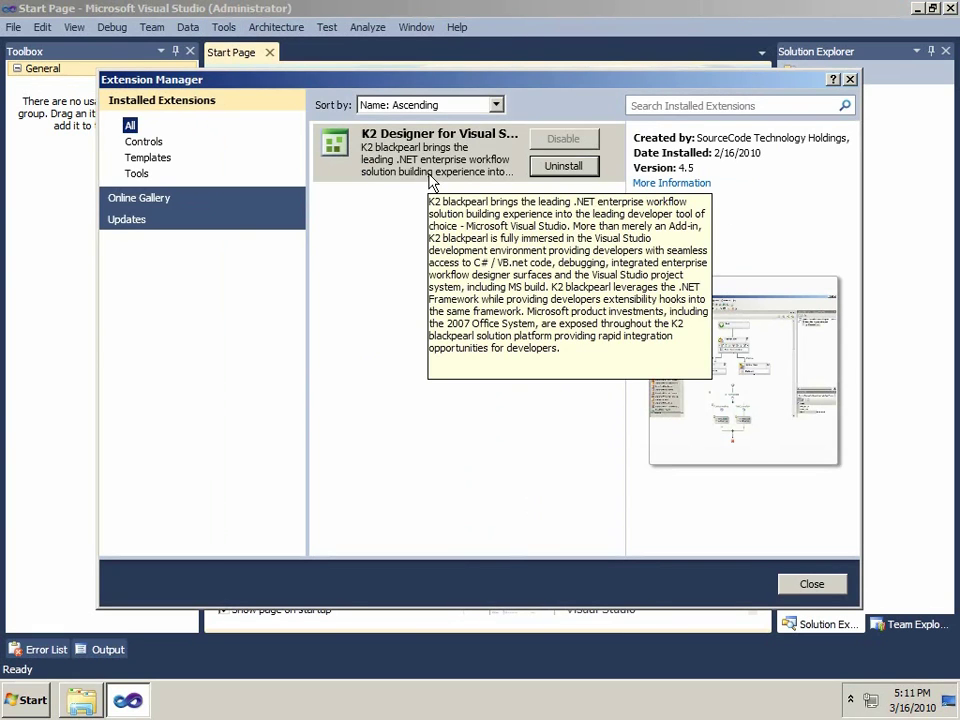
# Create the 'Sales Demo' K2 Workflow Project and drop an E-mail Event onto its New Customer Process.
pyautogui.click(810, 584)
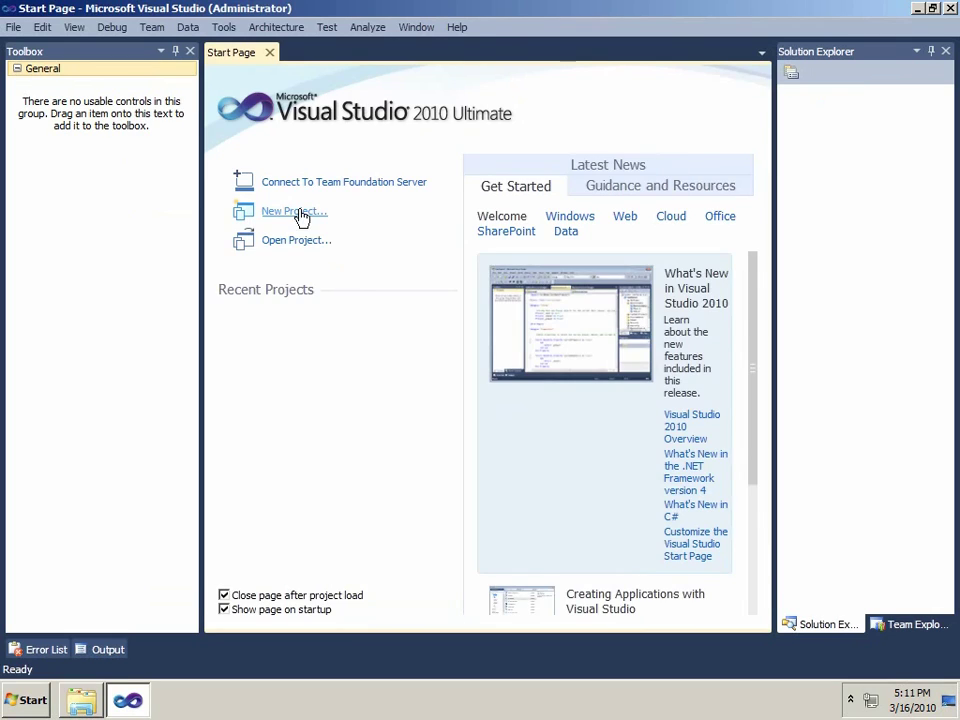
pyautogui.click(296, 211)
pyautogui.click(358, 499)
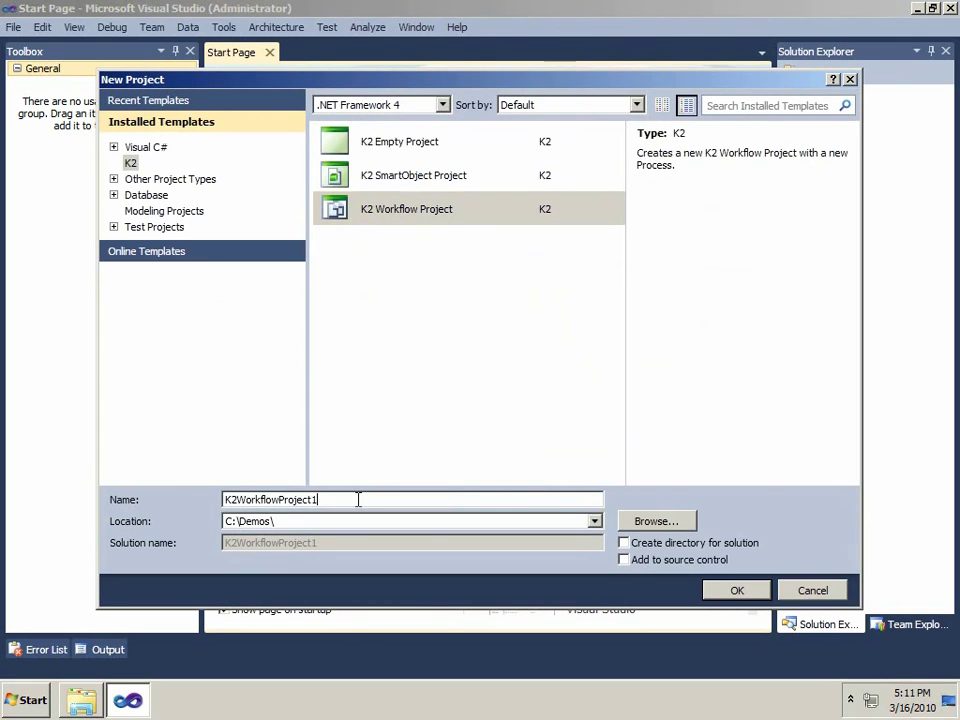
pyautogui.doubleClick(358, 499)
pyautogui.write('Sales')
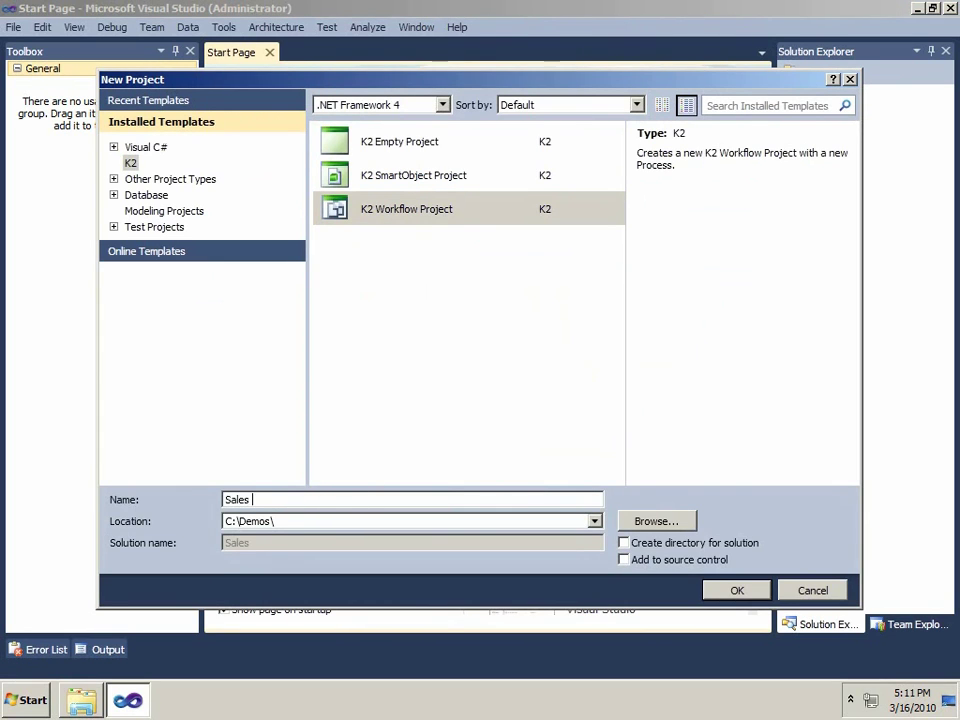
pyautogui.write(' Demo')
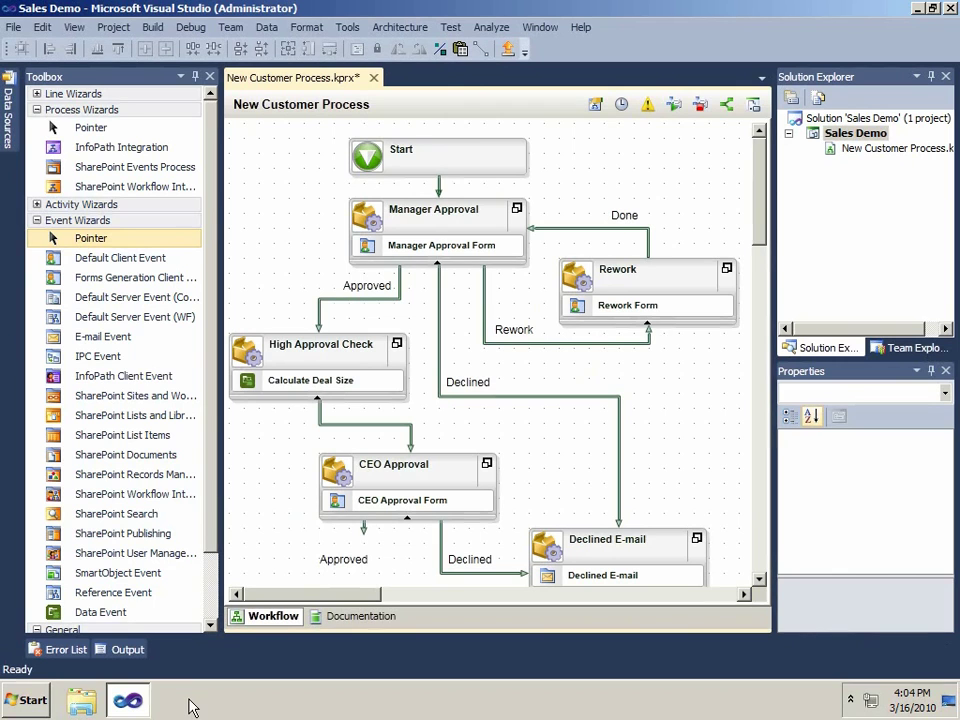
pyautogui.moveTo(80, 337)
pyautogui.mouseDown()
pyautogui.moveTo(243, 480)
pyautogui.moveTo(268, 525)
pyautogui.mouseUp()
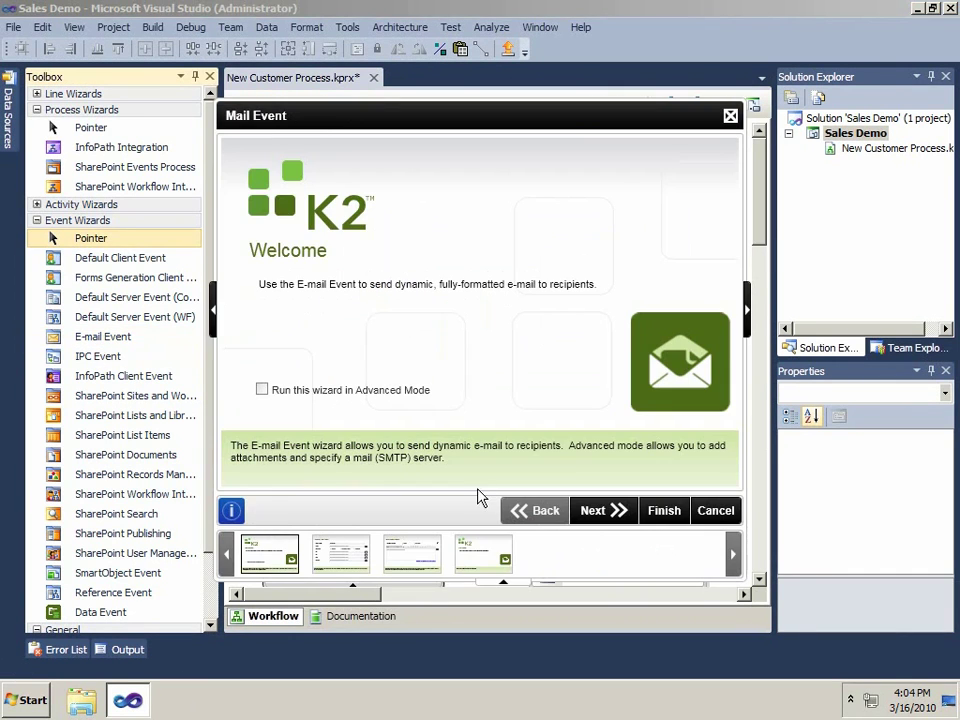
pyautogui.click(582, 512)
pyautogui.doubleClick(452, 214)
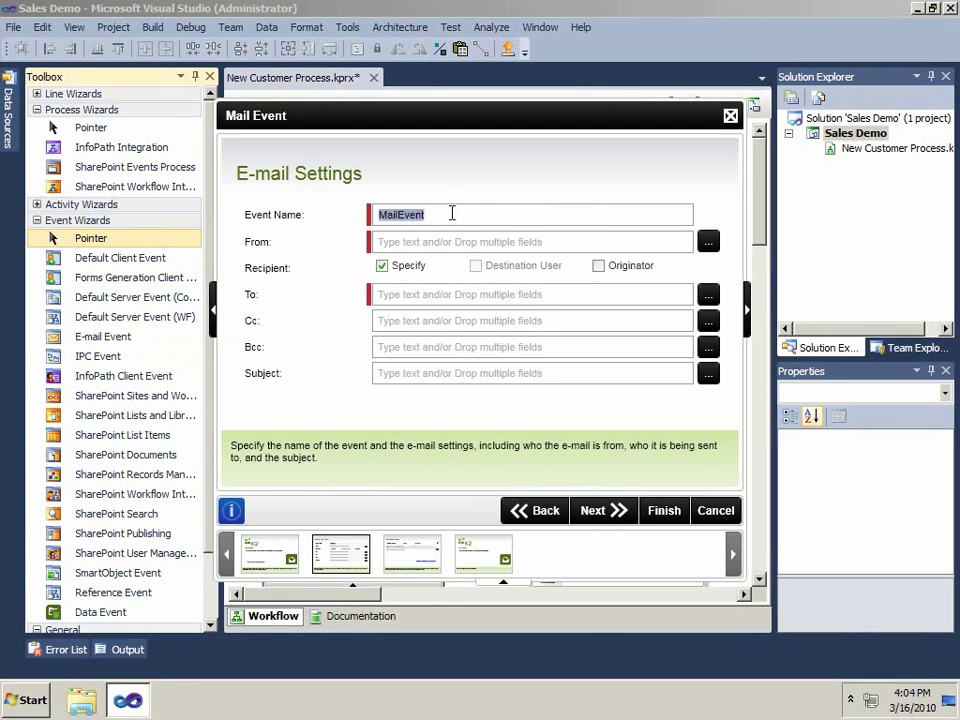
pyautogui.write('Approved')
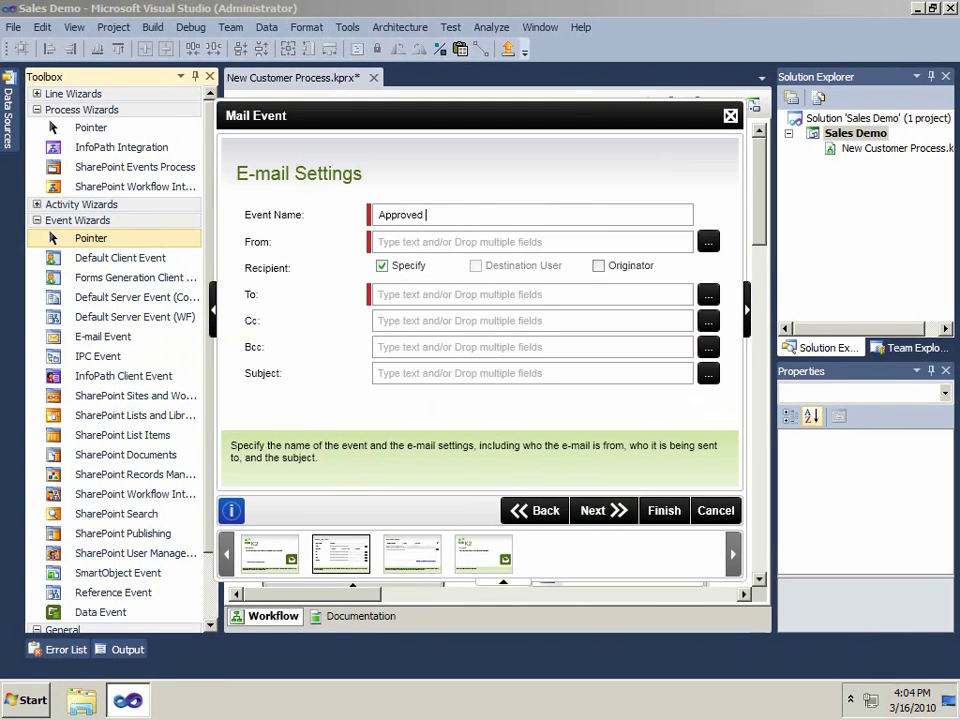
pyautogui.write(' E-mail')
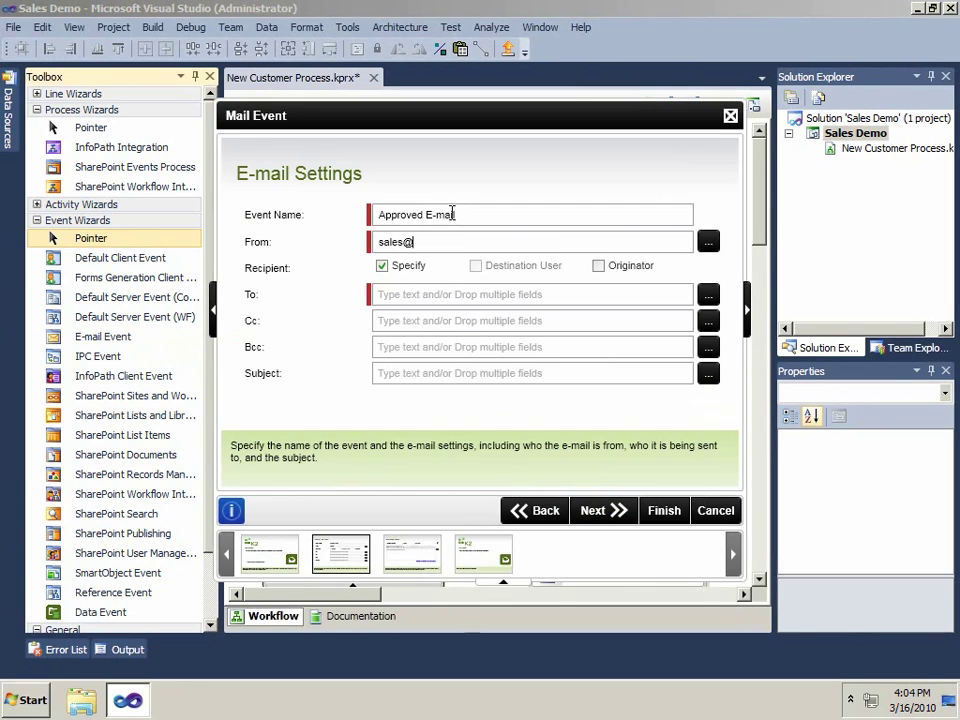
pyautogui.click(381, 266)
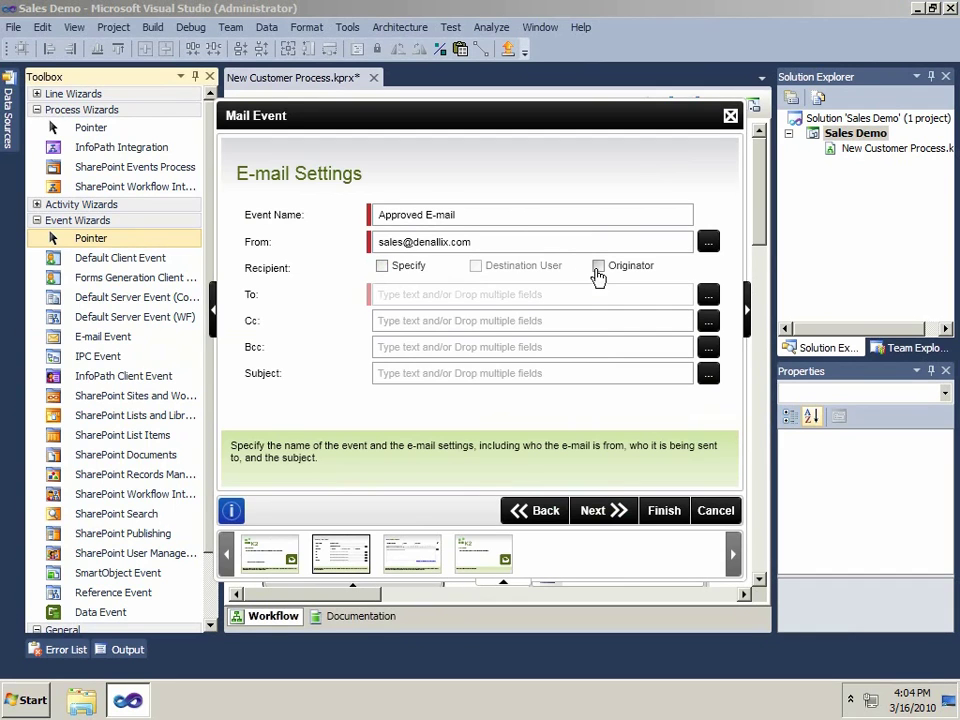
pyautogui.click(597, 268)
pyautogui.click(403, 373)
pyautogui.write('C')
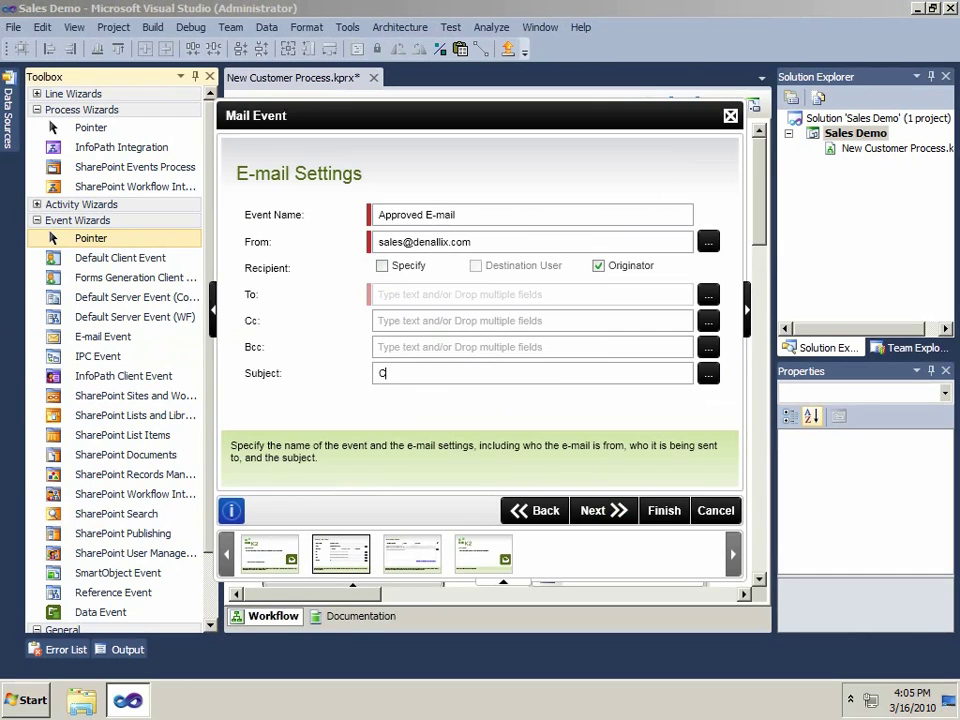
pyautogui.write('ustomer Approved!')
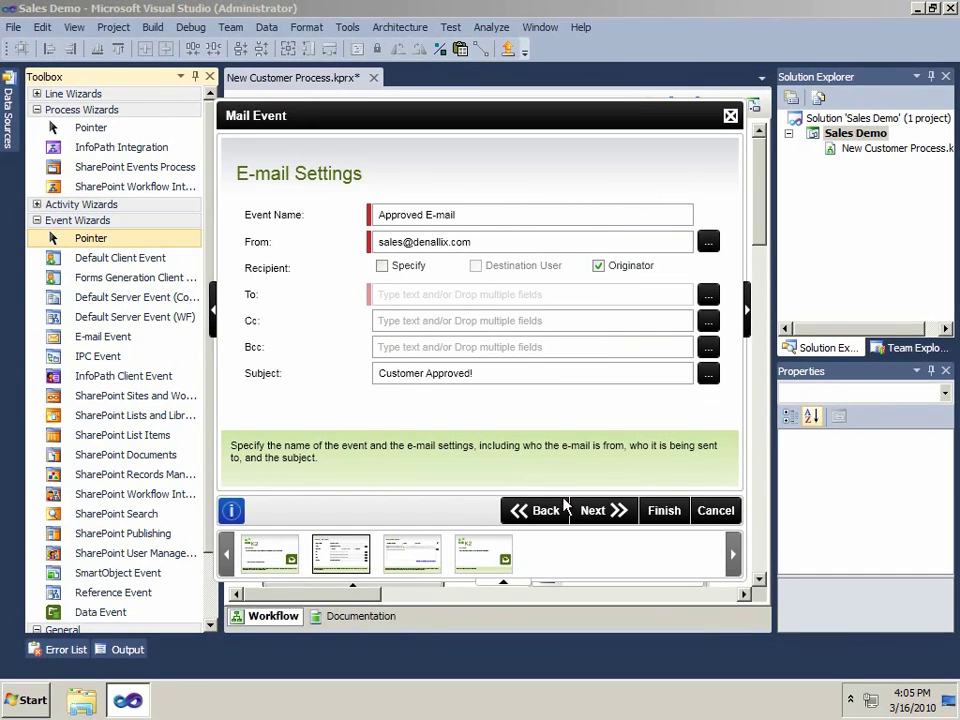
# Start the e-mail body with a greeting that includes the Originator Name field.
pyautogui.click(608, 515)
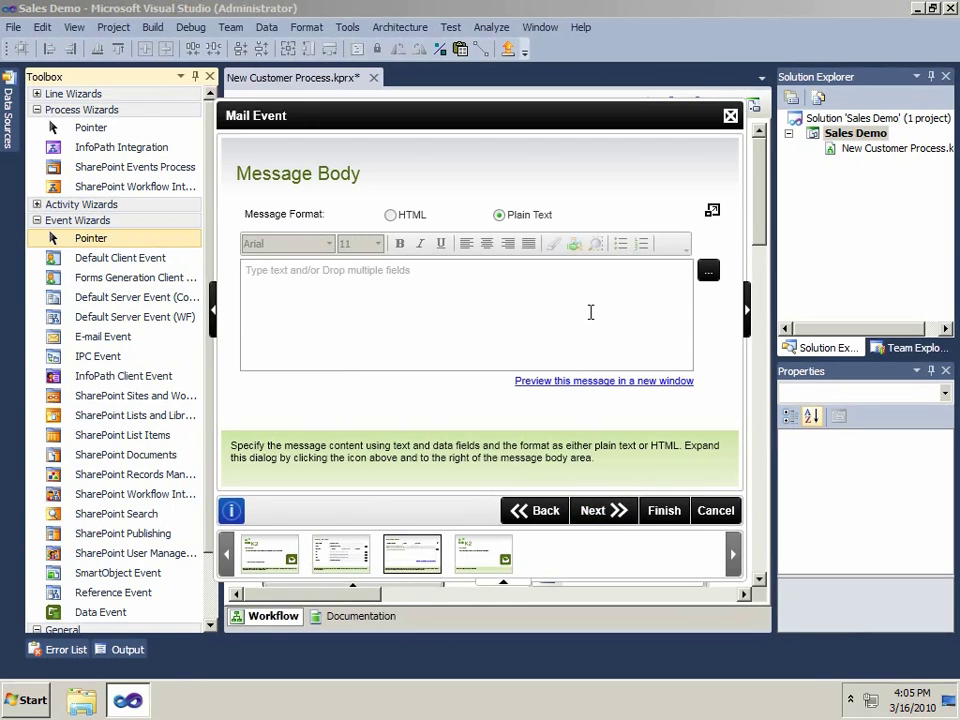
pyautogui.write('Dear')
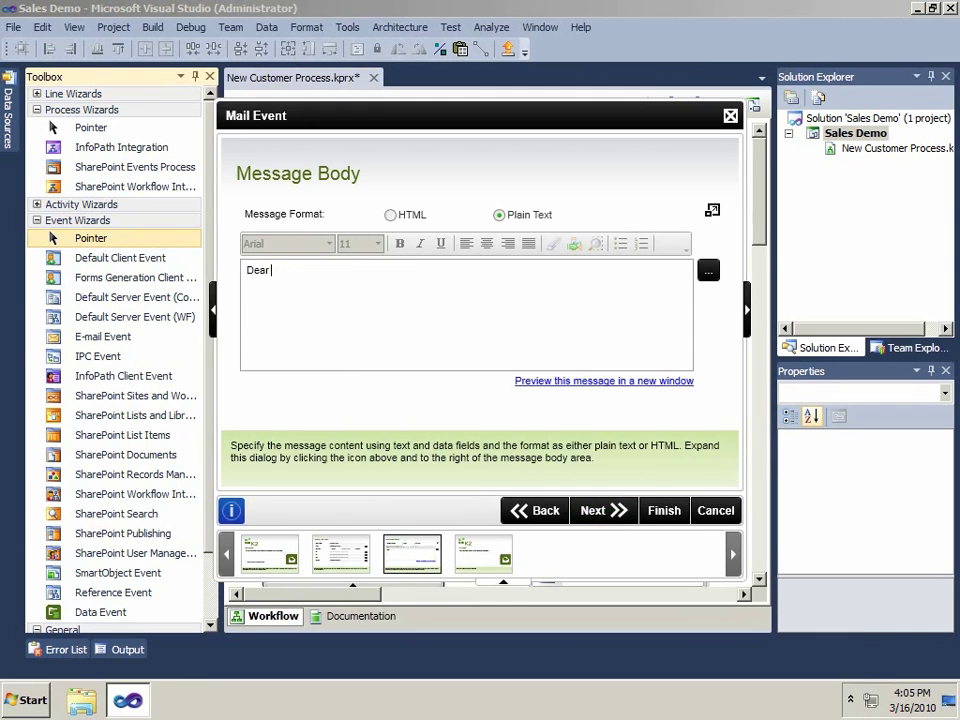
pyautogui.click(706, 274)
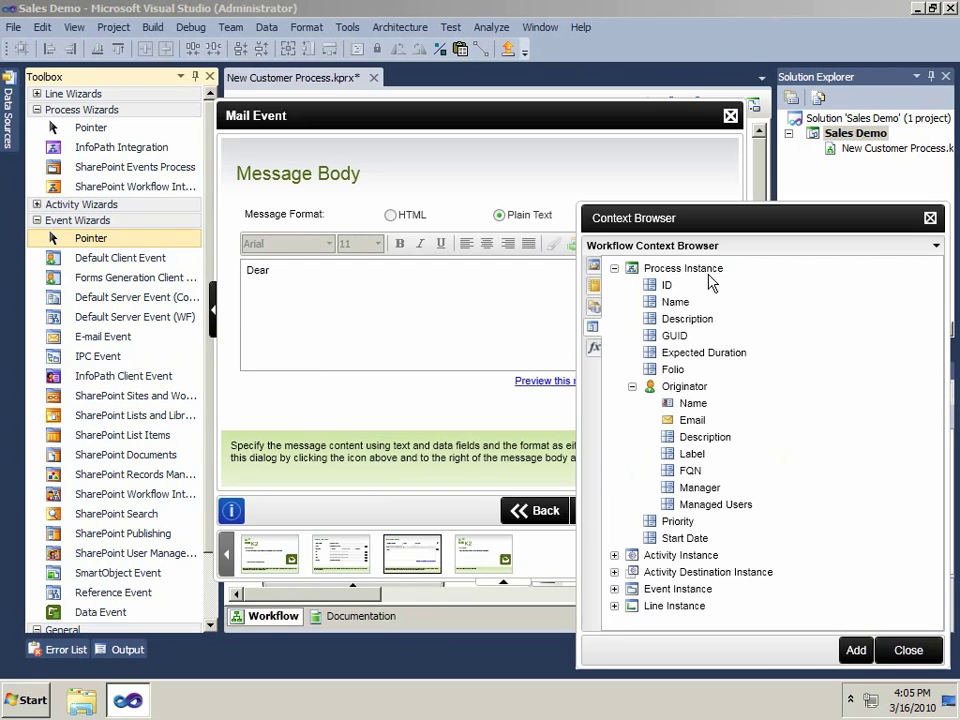
pyautogui.click(684, 386)
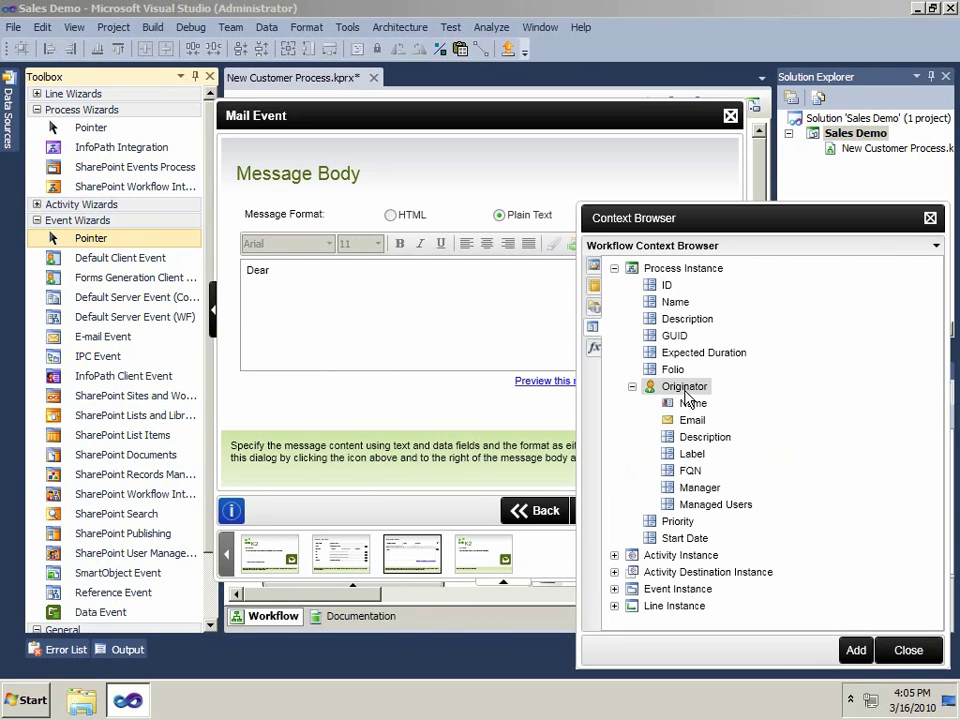
pyautogui.click(858, 652)
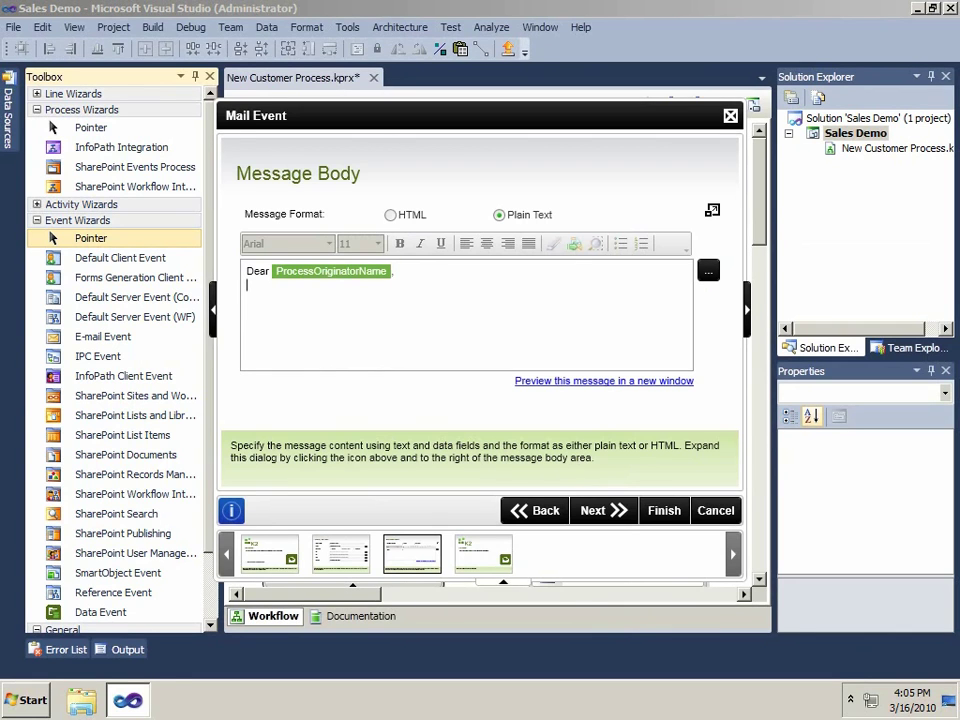
pyautogui.press('Return')
pyautogui.write('Your c')
pyautogui.write('ustomer')
# Add the Customer Name approval line and sign-off, then reach the Finished page.
pyautogui.click(707, 270)
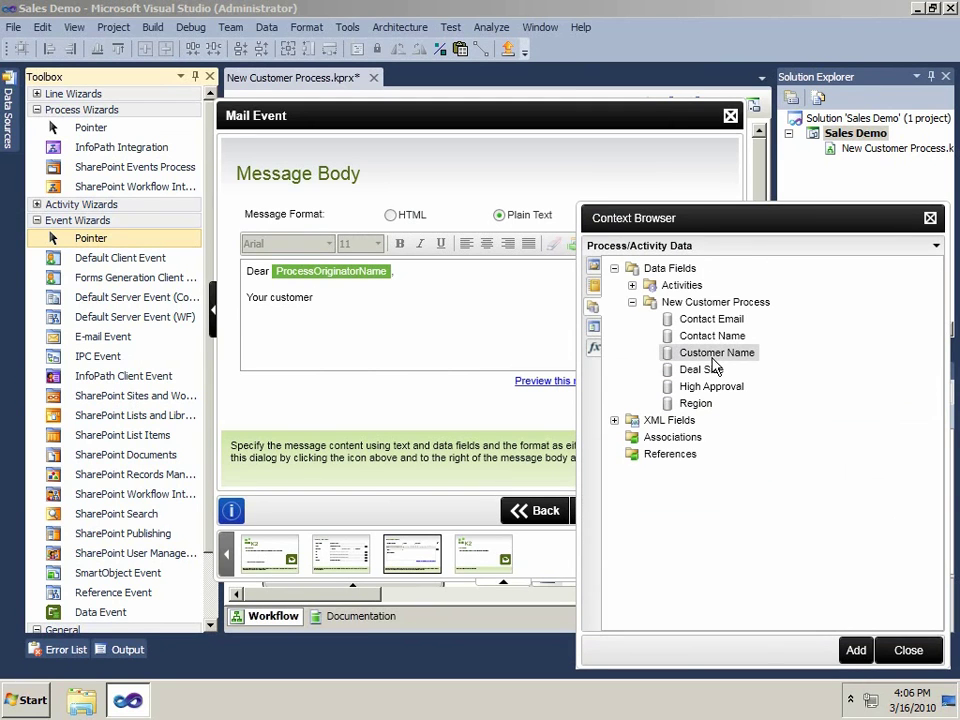
pyautogui.click(855, 650)
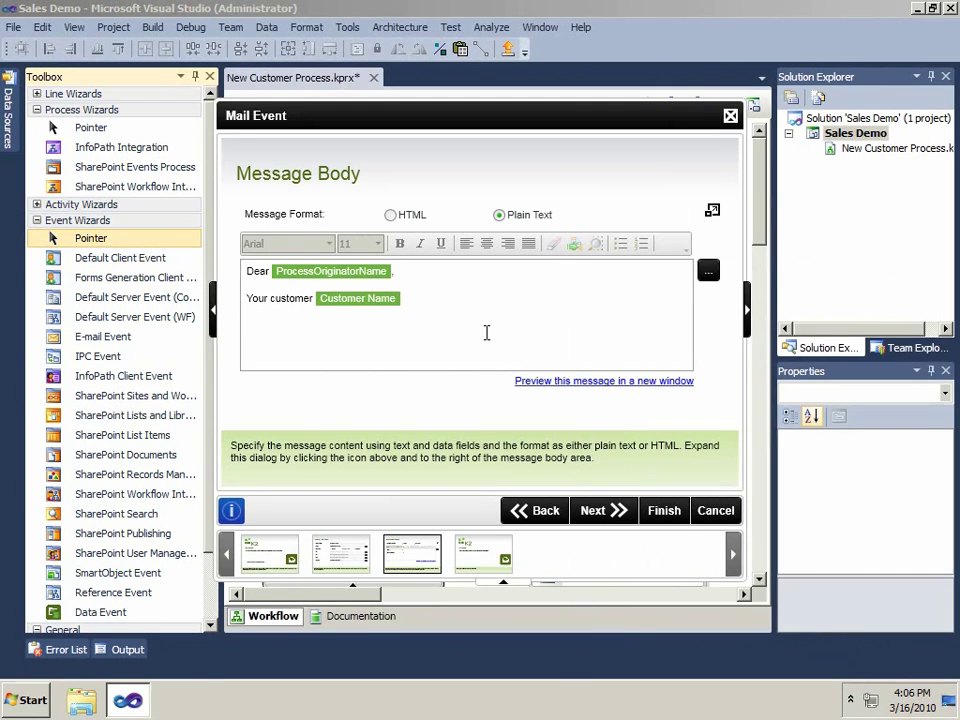
pyautogui.click(469, 298)
pyautogui.write('has been approved!')
pyautogui.press('Return')
pyautogui.press('Return')
pyautogui.write('Thank you,')
pyautogui.press('Return')
pyautogui.write('Denallix Sales')
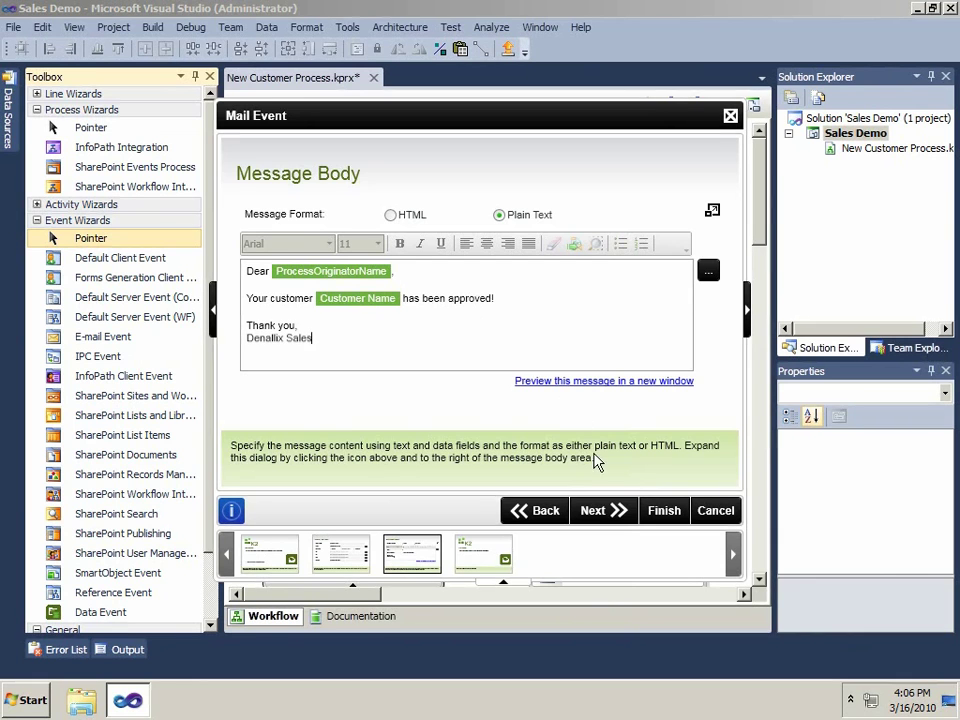
pyautogui.click(614, 514)
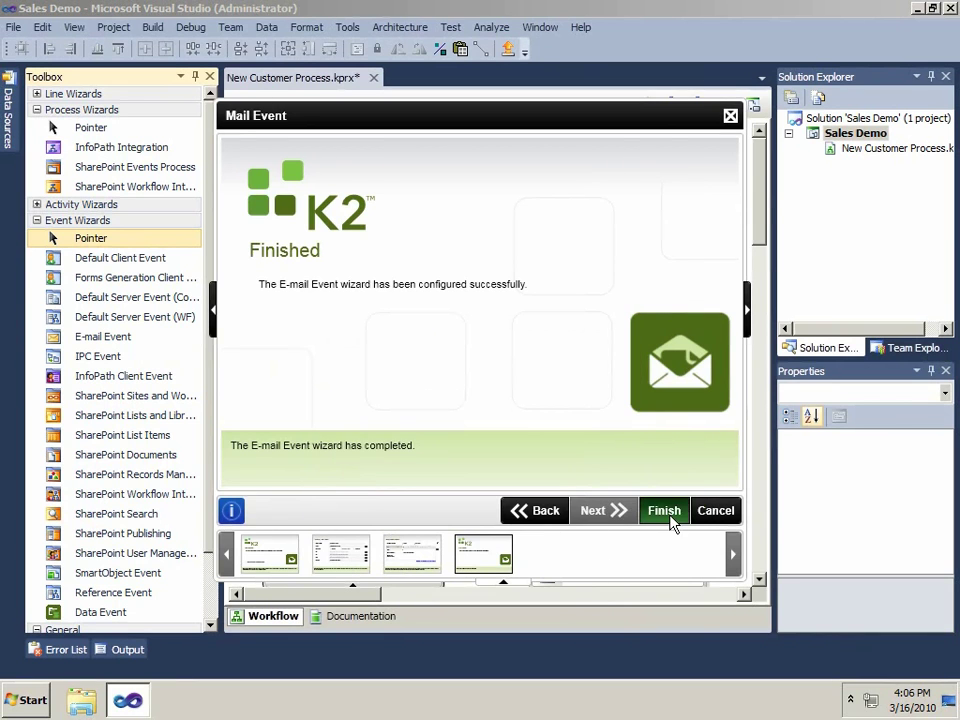
# Finish the e-mail wizard and rename the new activity below CEO Approval to 'Approved E-mail'.
pyautogui.click(664, 511)
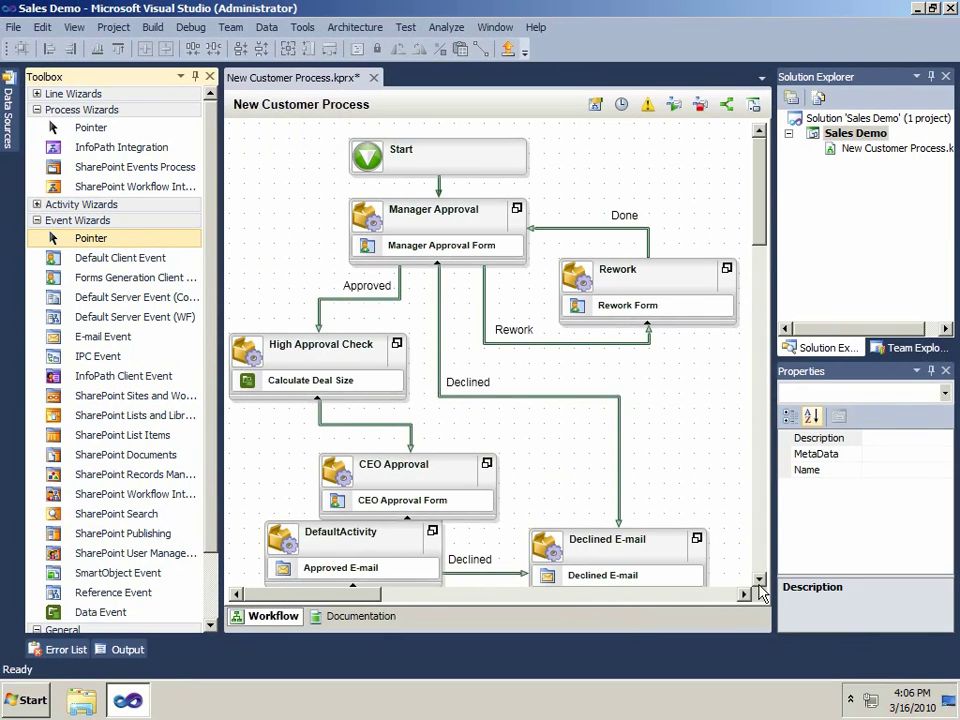
pyautogui.scroll(-5, 364, 413)
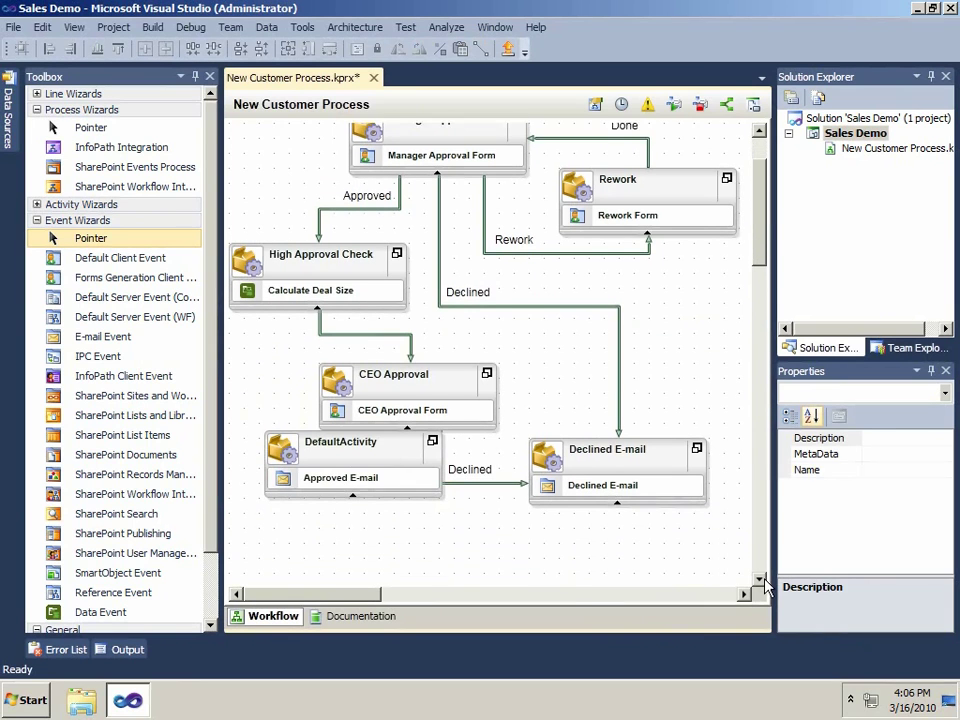
pyautogui.moveTo(290, 435); pyautogui.dragTo(268, 487)
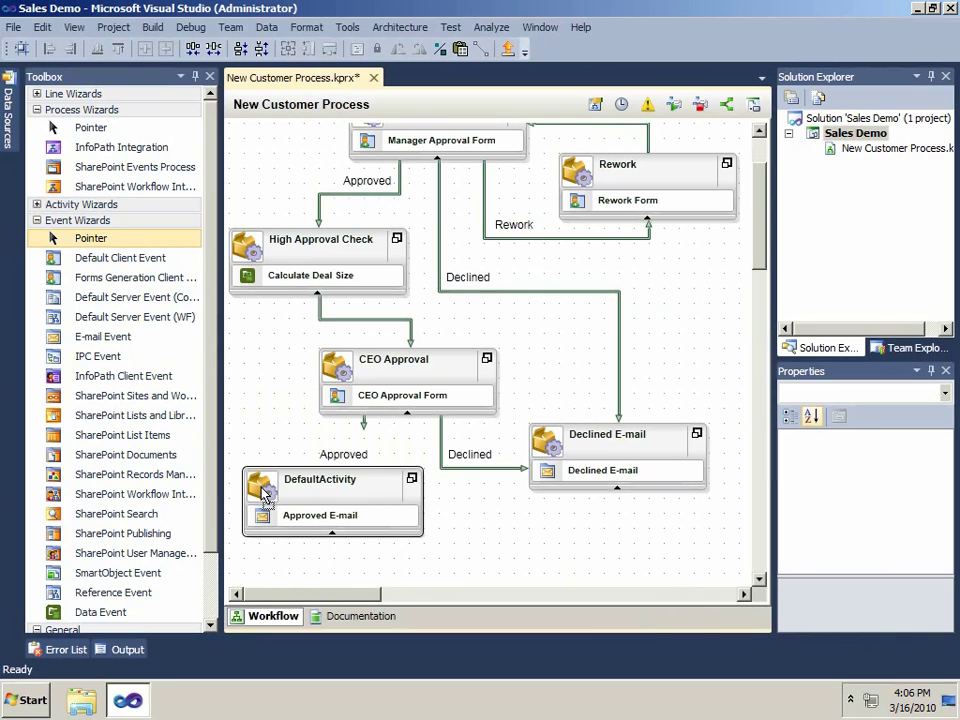
pyautogui.click(290, 484)
pyautogui.press('BackSpace')
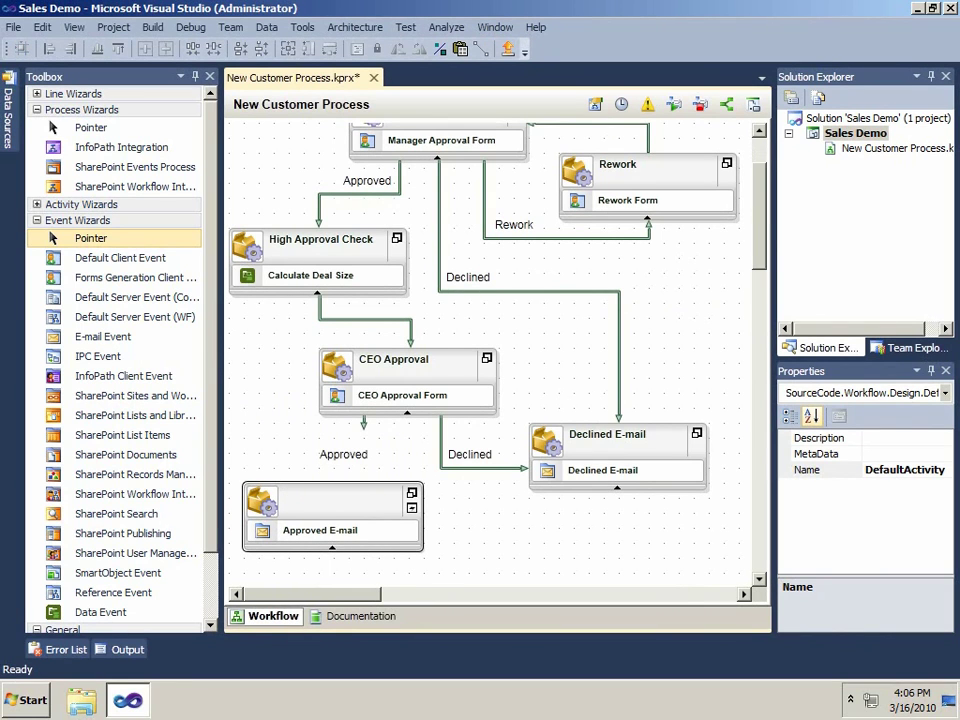
pyautogui.write('proved E-')
pyautogui.write('mail')
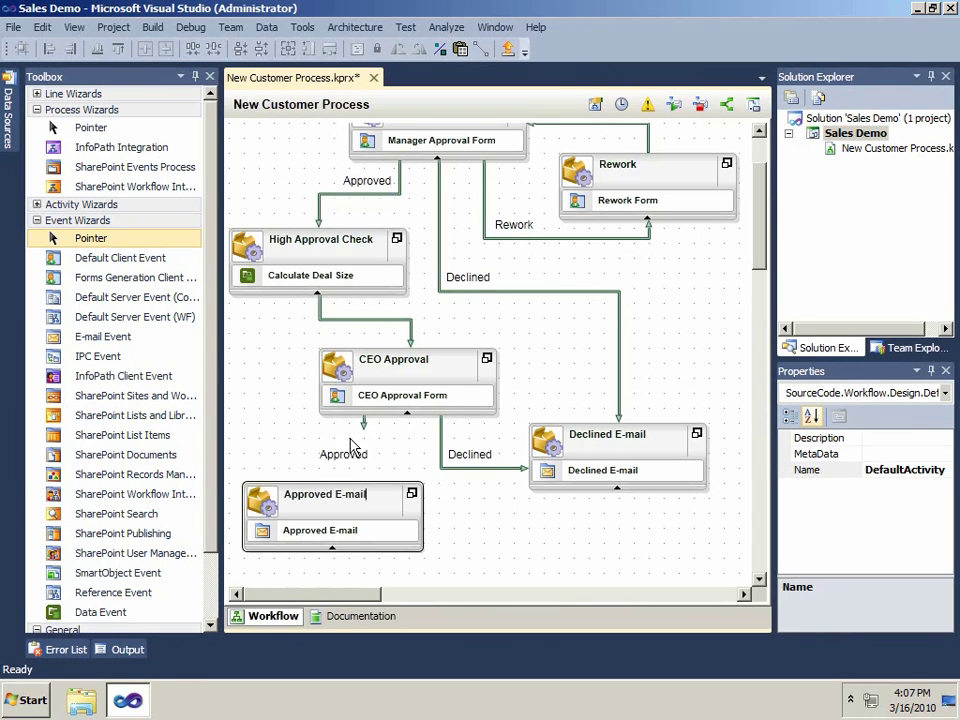
# Connect CEO Approval's Approved line to the Approved E-mail event.
pyautogui.moveTo(364, 428)
pyautogui.mouseDown()
pyautogui.moveTo(310, 453)
pyautogui.moveTo(303, 478)
pyautogui.mouseUp()
pyautogui.click(303, 523)
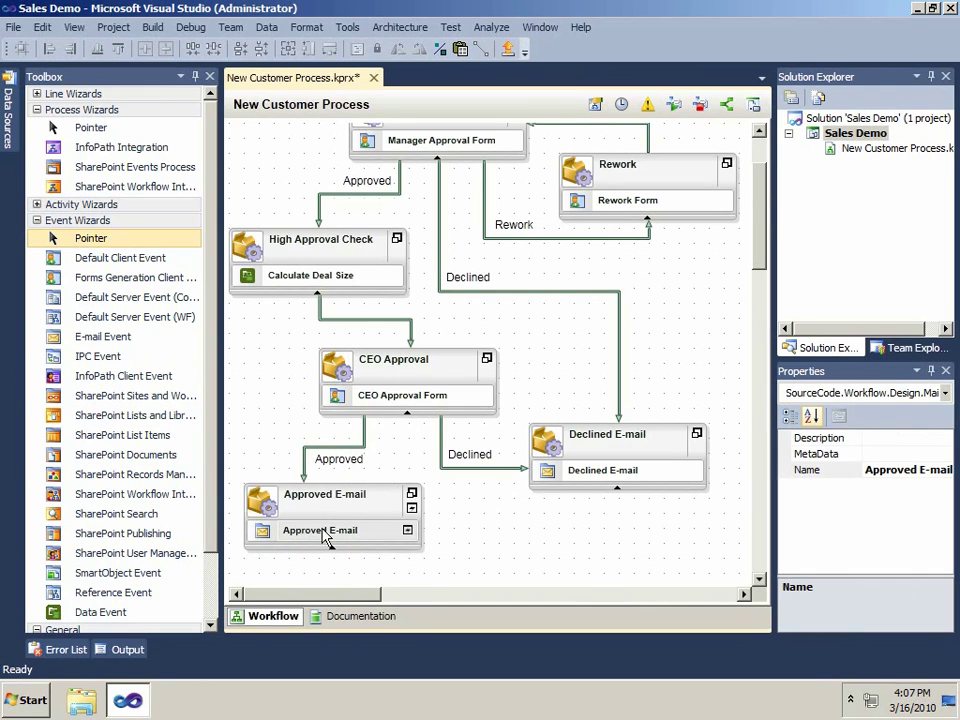
pyautogui.rightClick(322, 528)
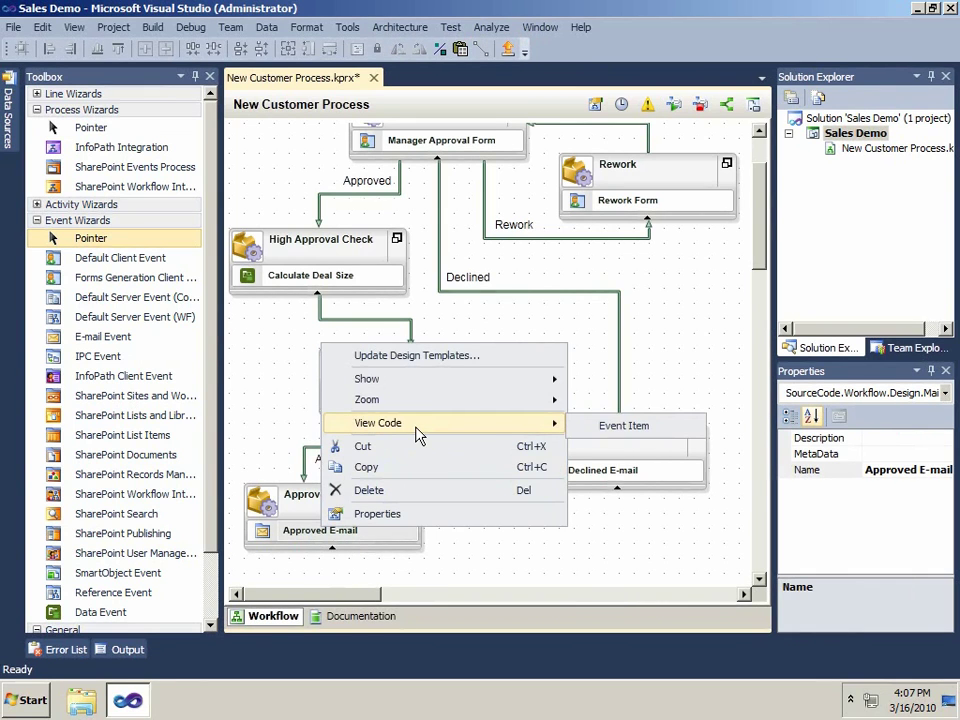
# Show the C# code behind the SendMail activity in the Approved E-mail event.
pyautogui.click(595, 430)
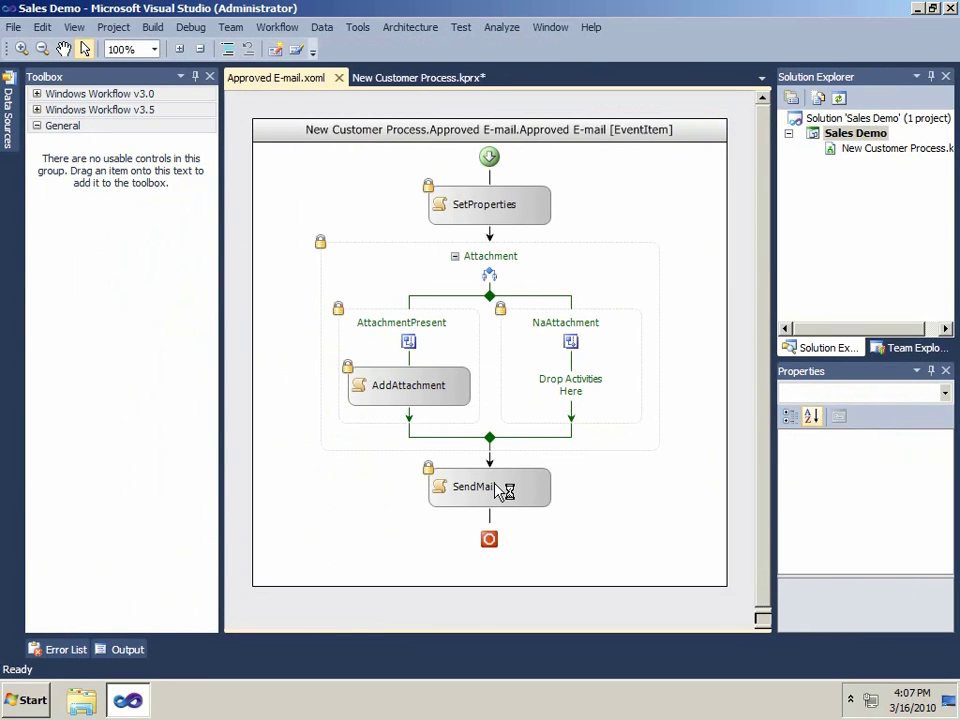
pyautogui.click(497, 490)
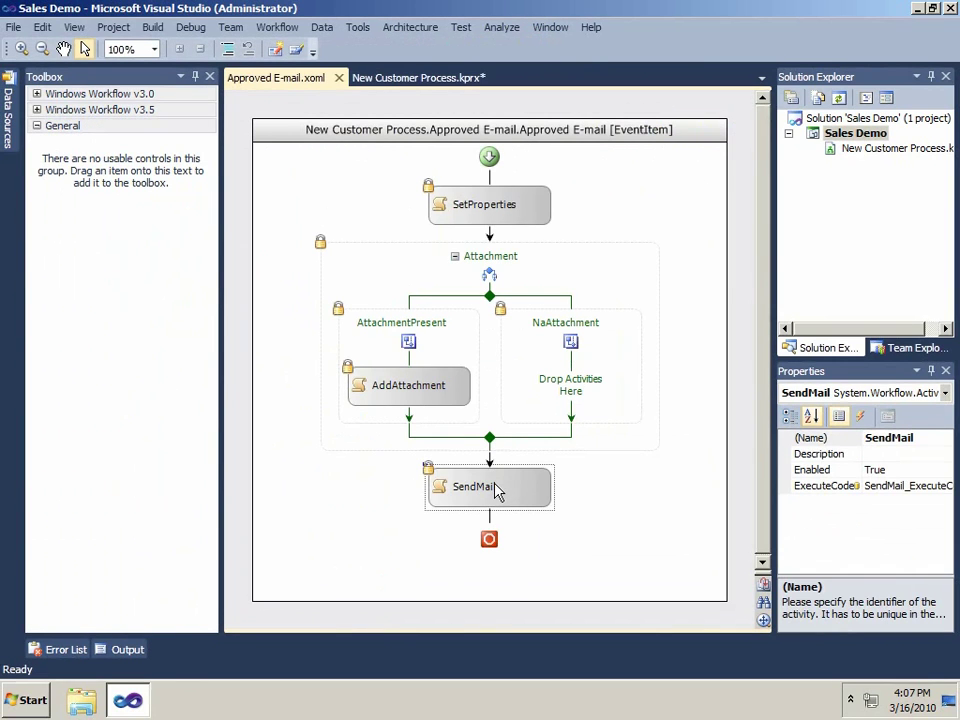
pyautogui.rightClick(497, 490)
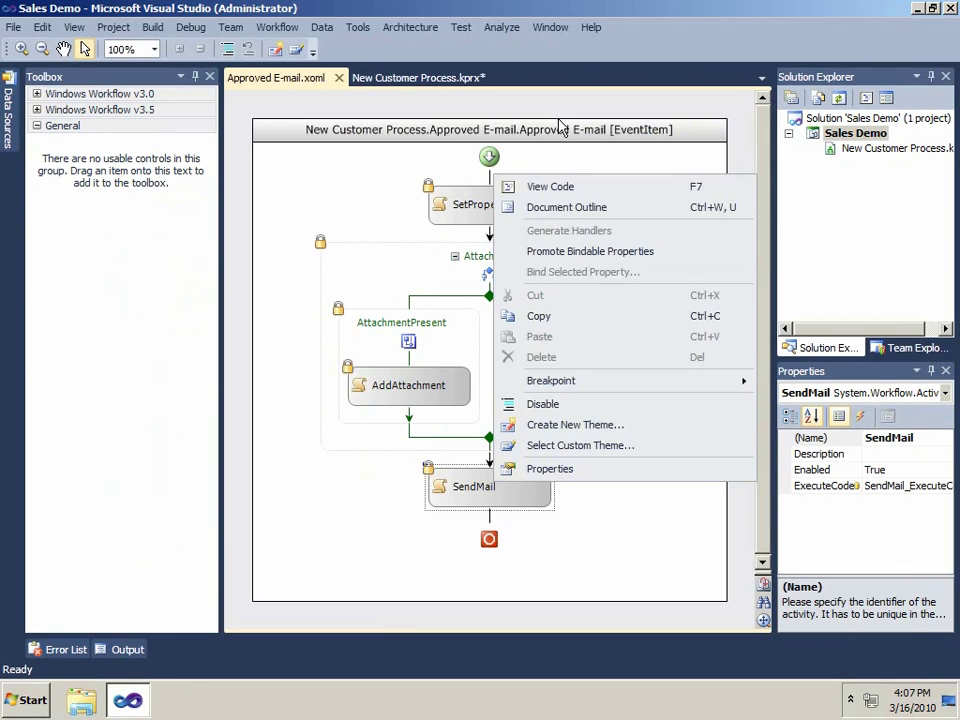
pyautogui.click(561, 187)
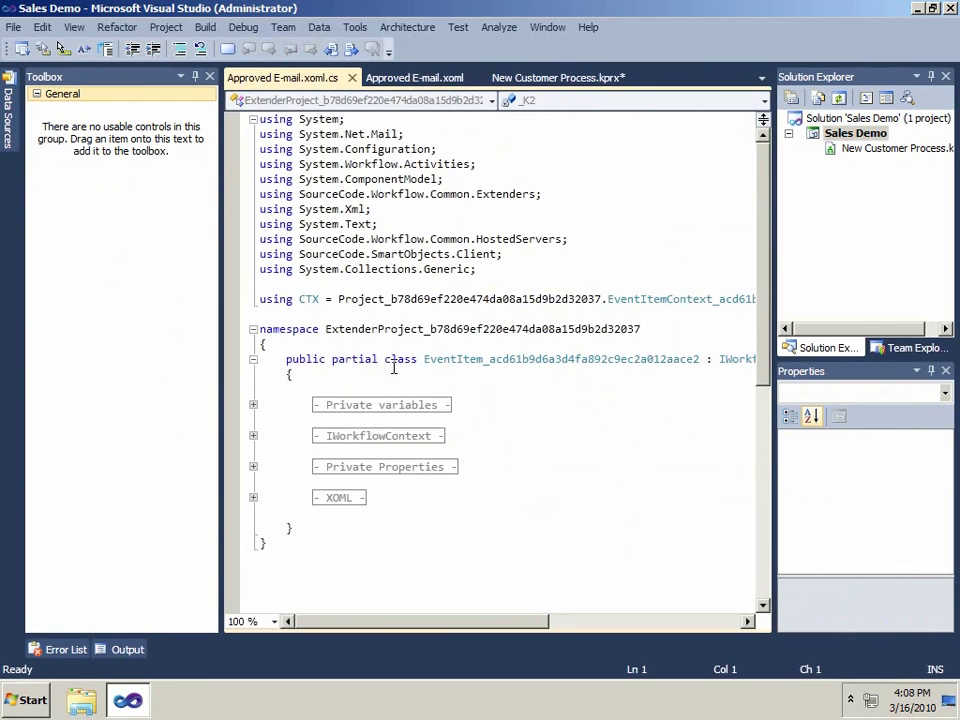
# Expand the XOML and SendMail regions, paste the subject-appending line above client.Send, and set a breakpoint on it.
pyautogui.click(253, 497)
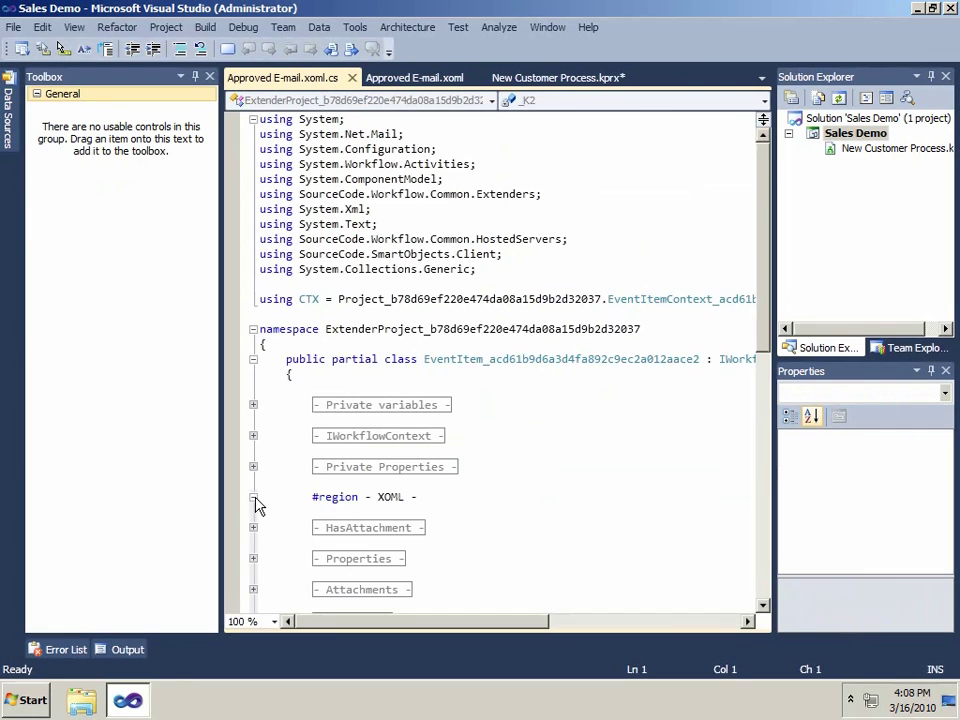
pyautogui.scroll(-3, 255, 502)
pyautogui.click(253, 486)
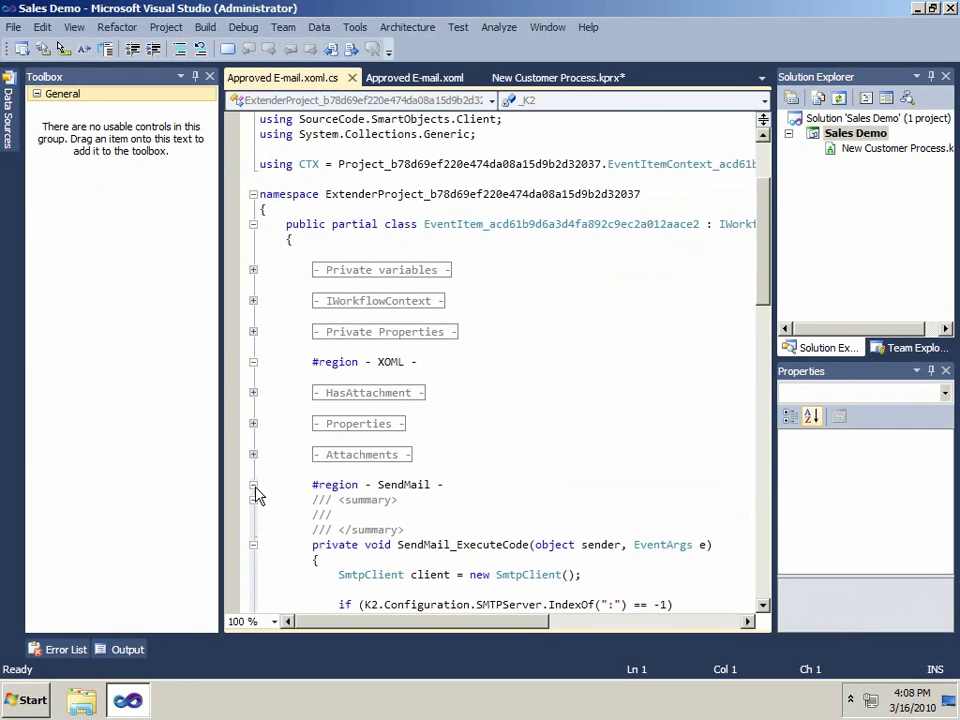
pyautogui.scroll(-3, 257, 494)
pyautogui.scroll(-4, 257, 495)
pyautogui.scroll(-3, 274, 495)
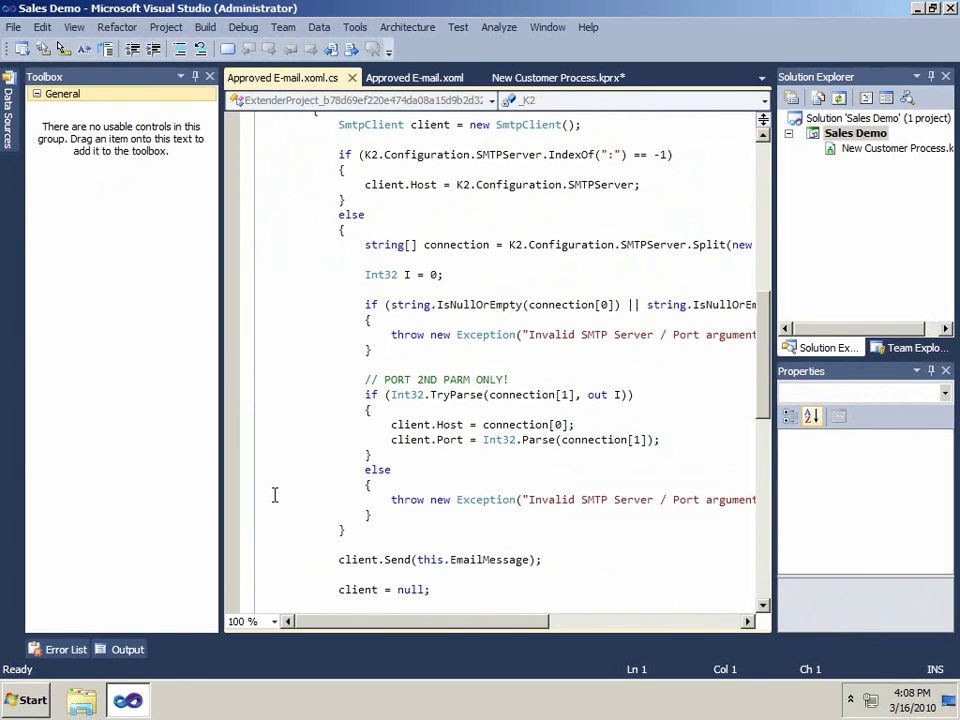
pyautogui.scroll(-3, 274, 495)
pyautogui.click(272, 425)
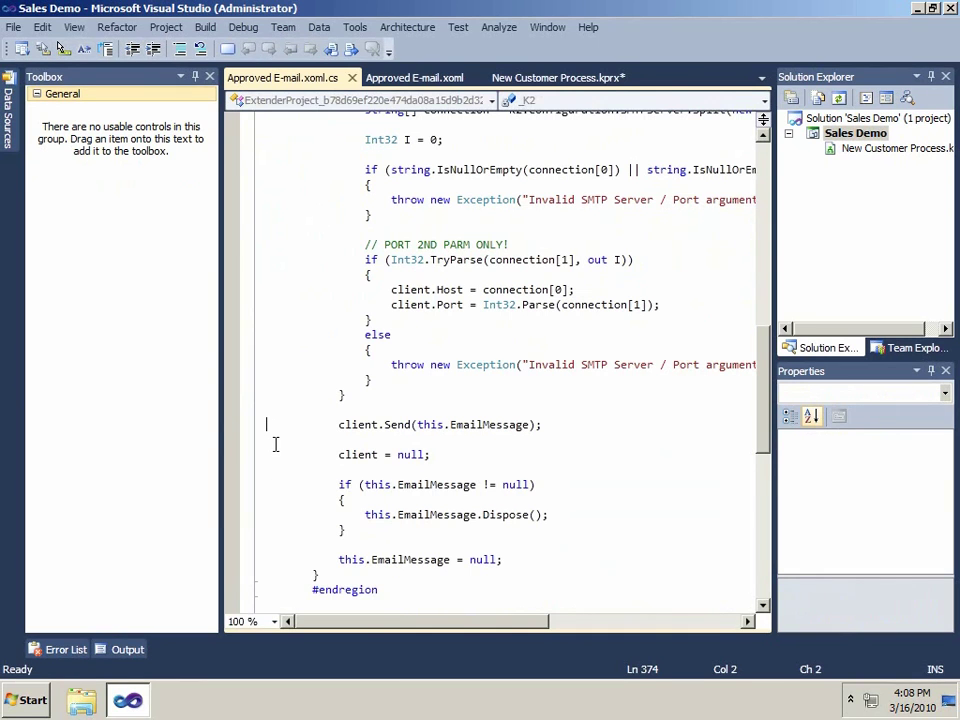
pyautogui.write('// Insert .NET 4 code logic this.EmailMessage.Subject += "Results of .NET 4 code logic";')
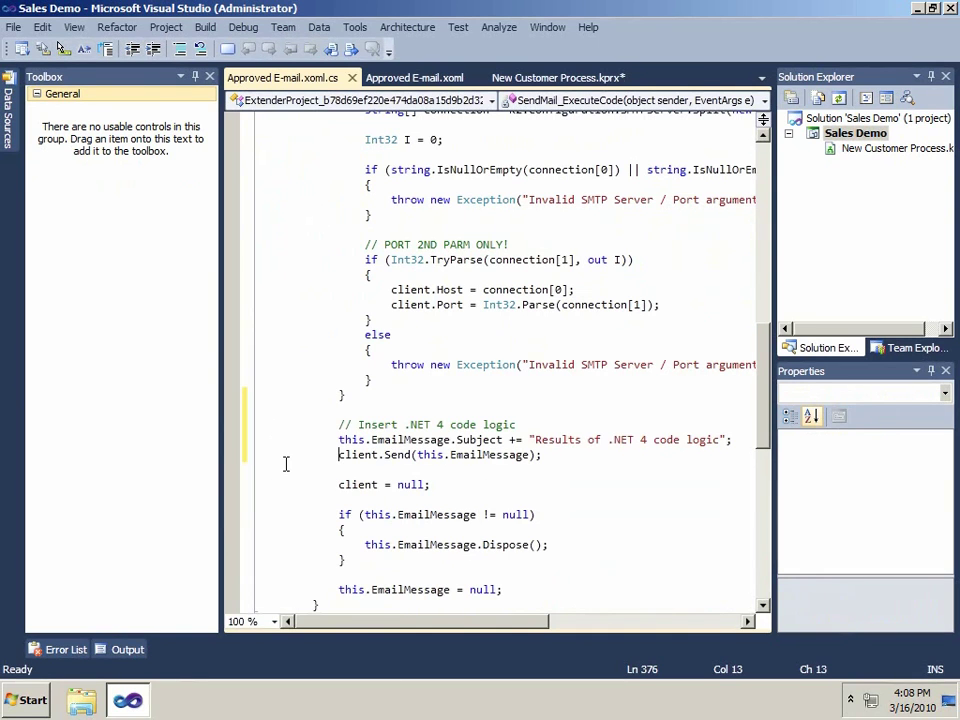
pyautogui.click(231, 439)
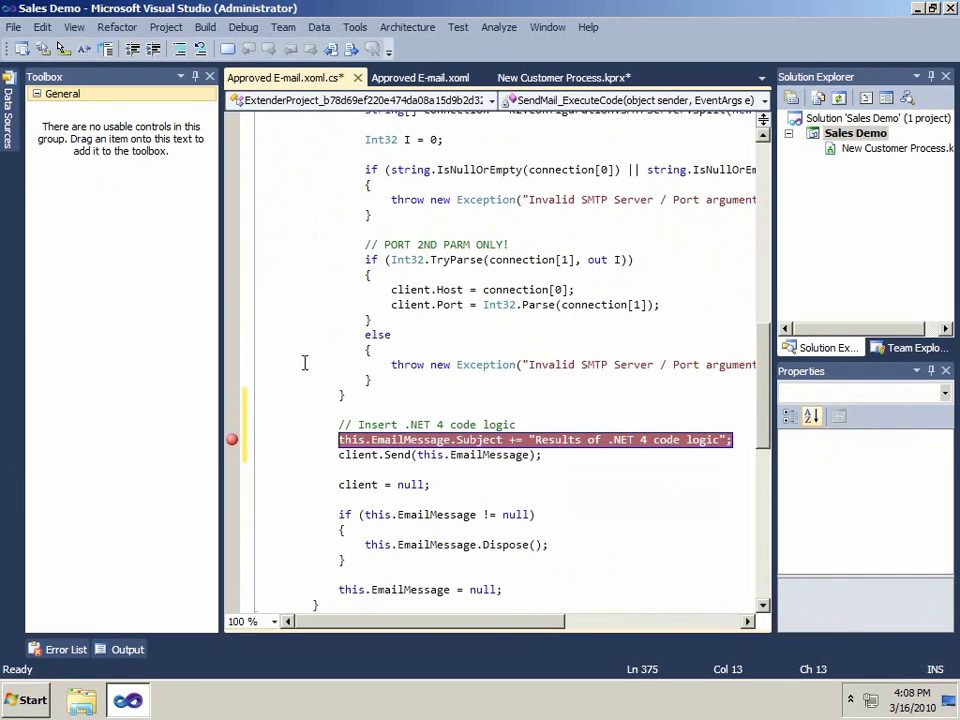
# Deploy Sales Demo through the K2 Deploy Project Wizard.
pyautogui.rightClick(829, 136)
pyautogui.click(741, 188)
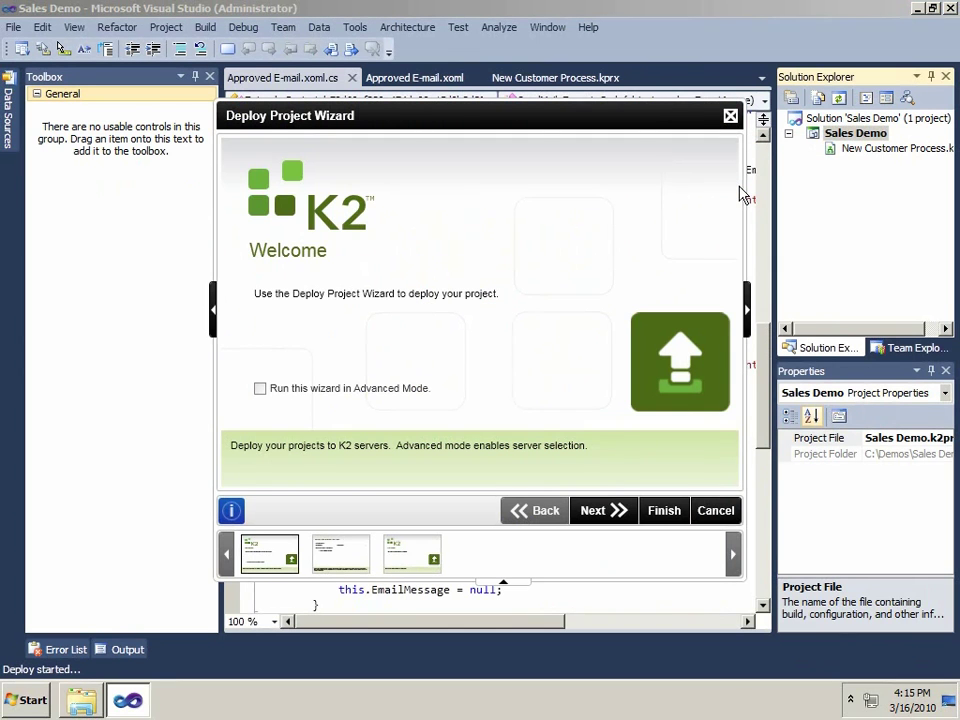
pyautogui.click(664, 511)
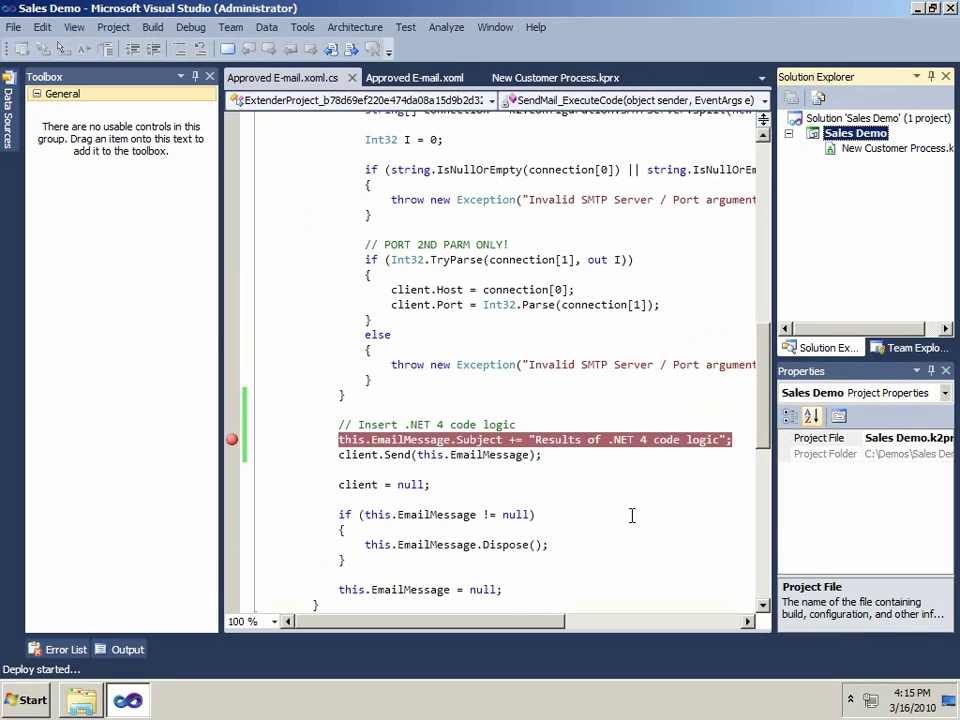
# Show the Output log to confirm the Sales Demo build and deploy succeeded.
pyautogui.click(128, 650)
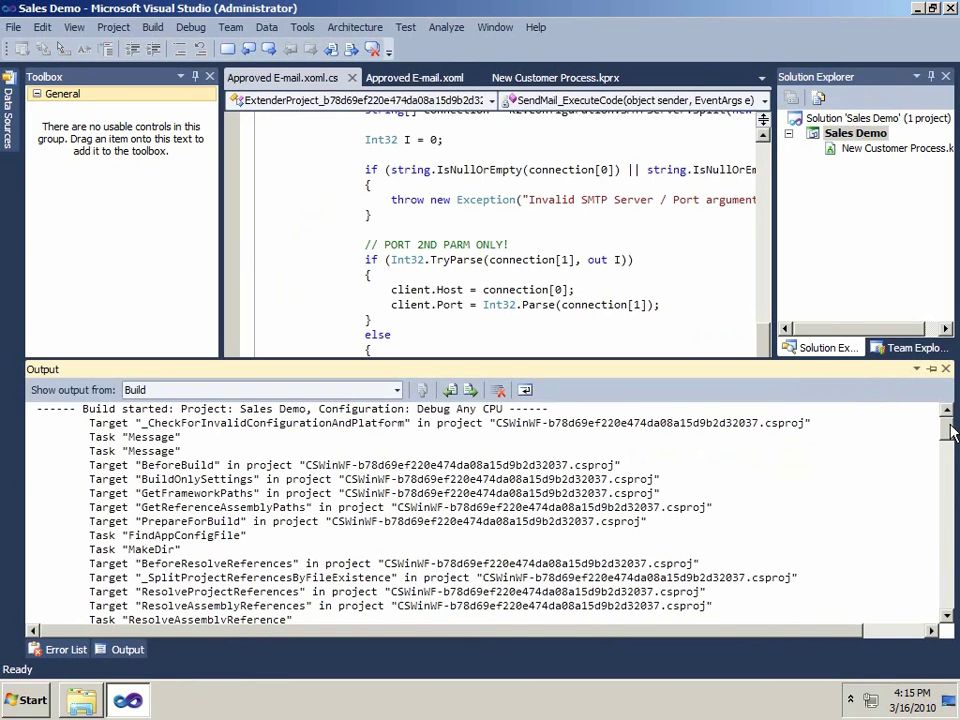
pyautogui.moveTo(952, 430); pyautogui.dragTo(948, 600)
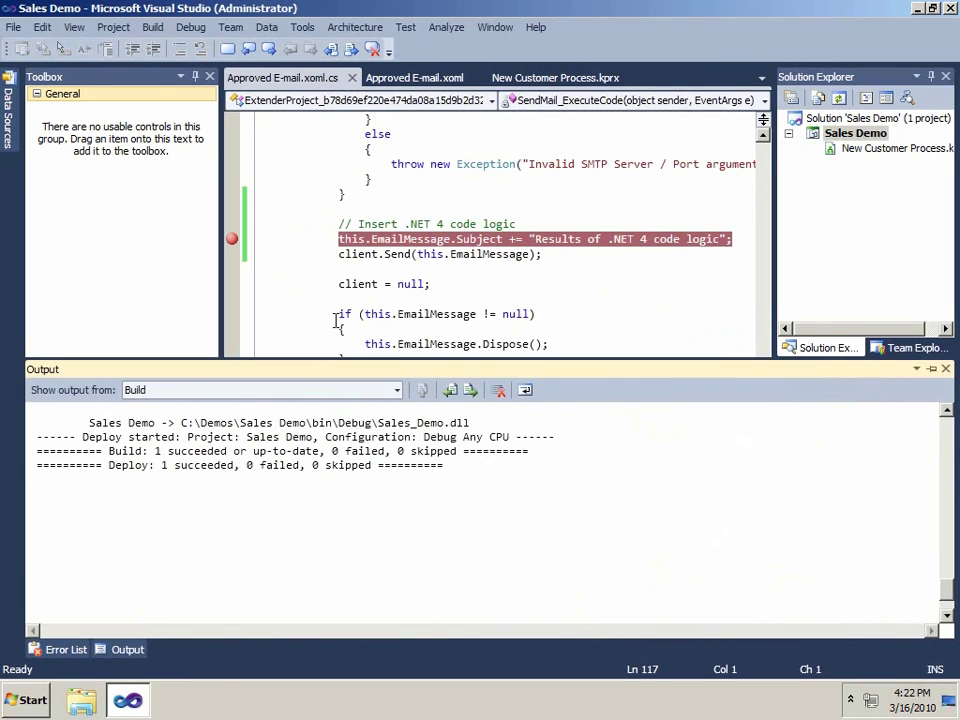
# Return to the SendMail breakpoint line and attach the debugger to K2HostServer.exe.
pyautogui.click(333, 314)
pyautogui.click(329, 240)
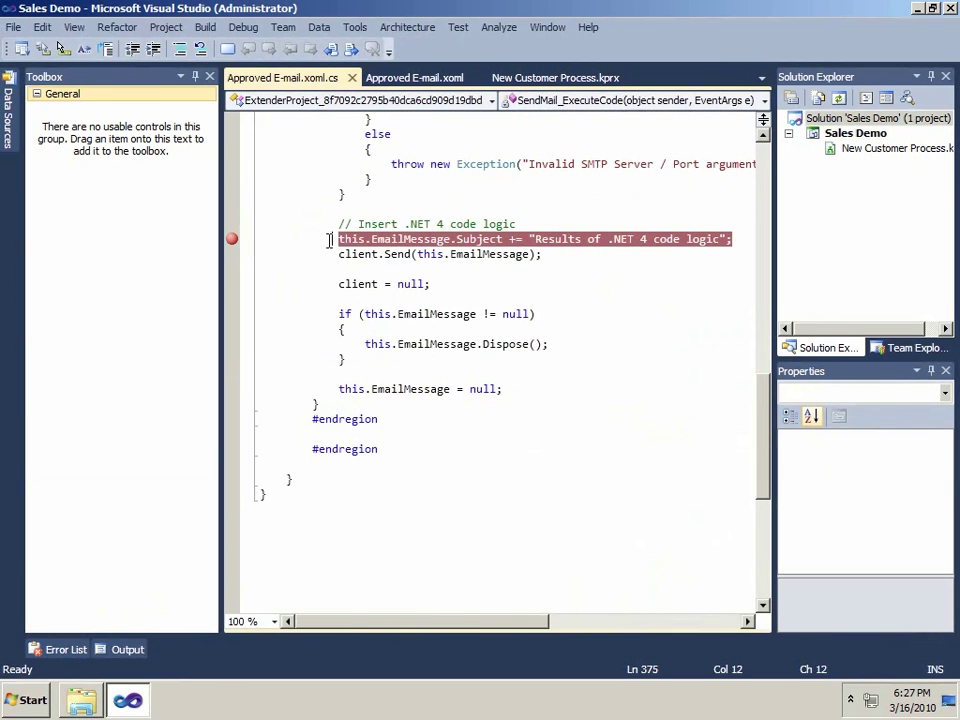
pyautogui.click(242, 27)
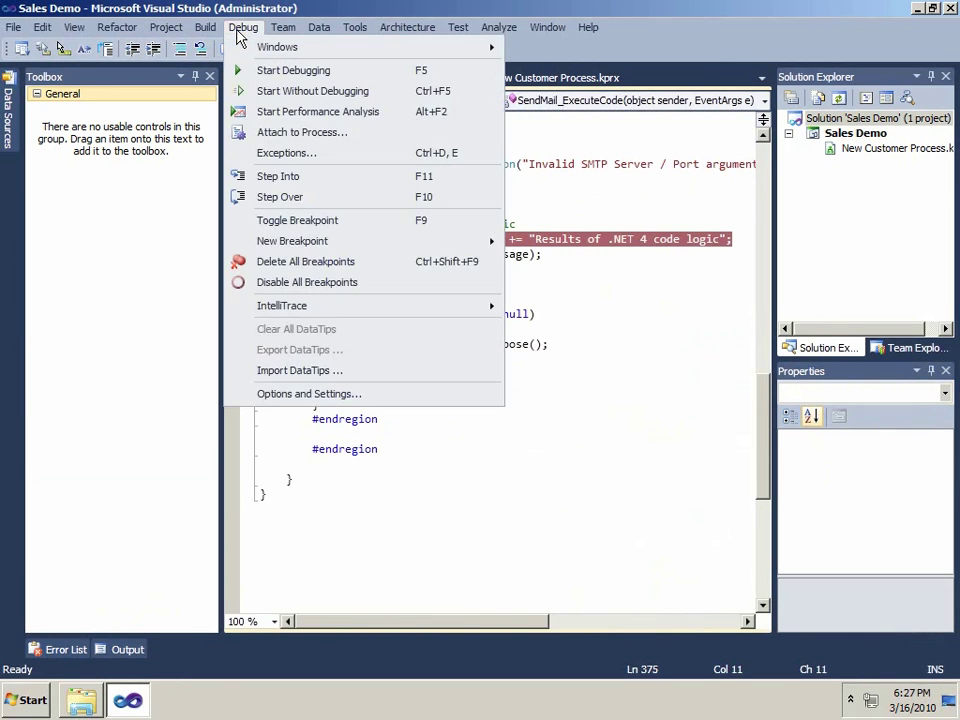
pyautogui.click(280, 132)
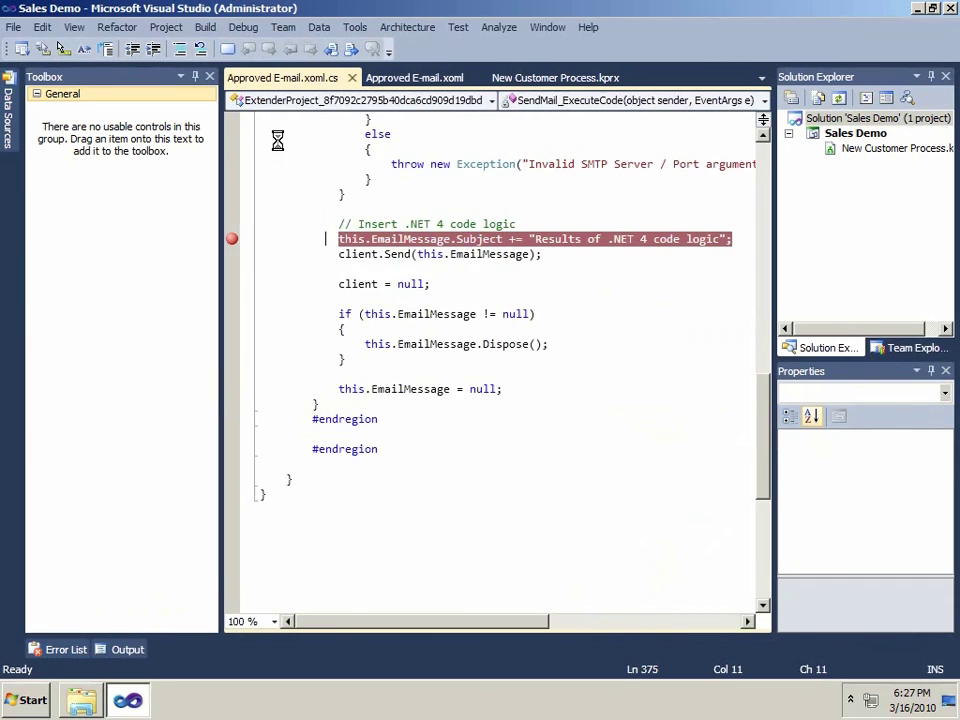
pyautogui.press('k')
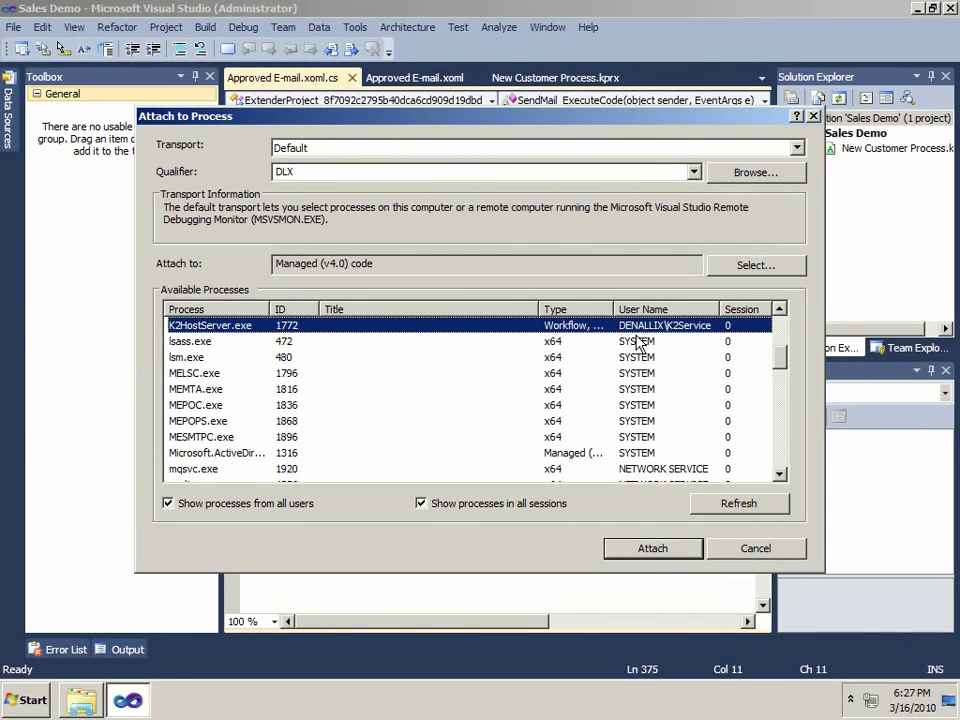
pyautogui.doubleClick(614, 309)
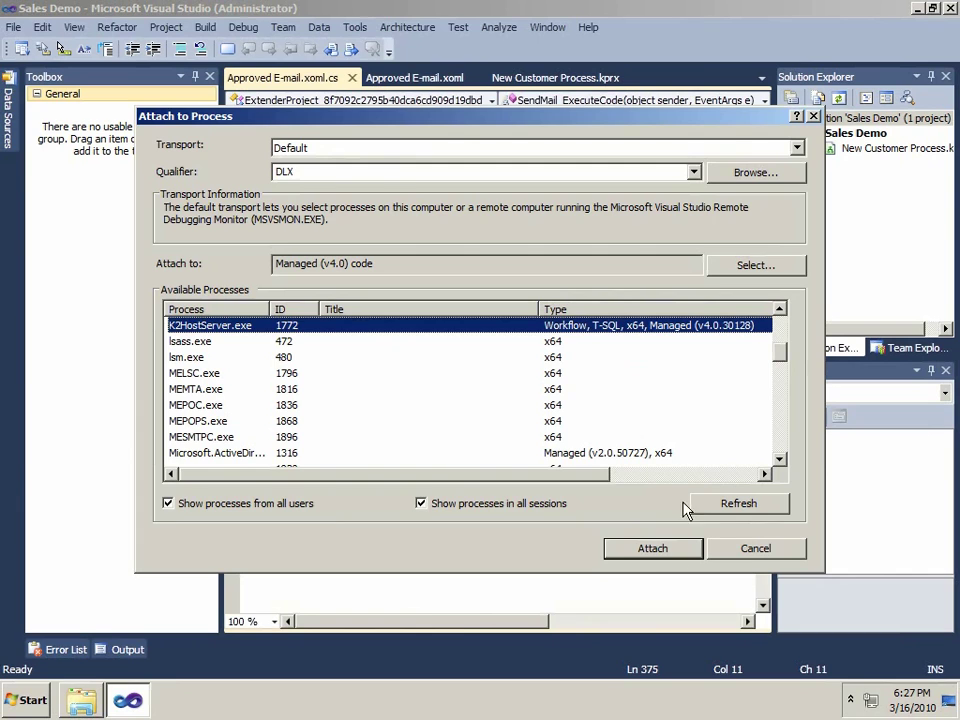
pyautogui.click(668, 549)
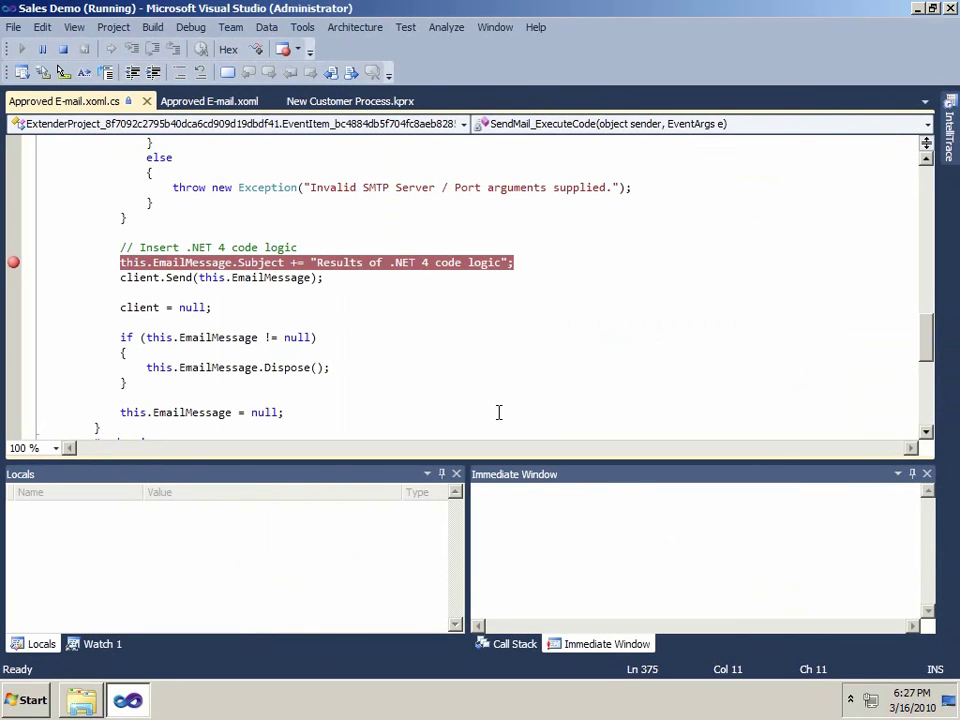
# Pin a DataTip for this.EmailMessage.Subject under the breakpoint line, commented 'VS2010 Integrated Debugging'.
pyautogui.press('Home')
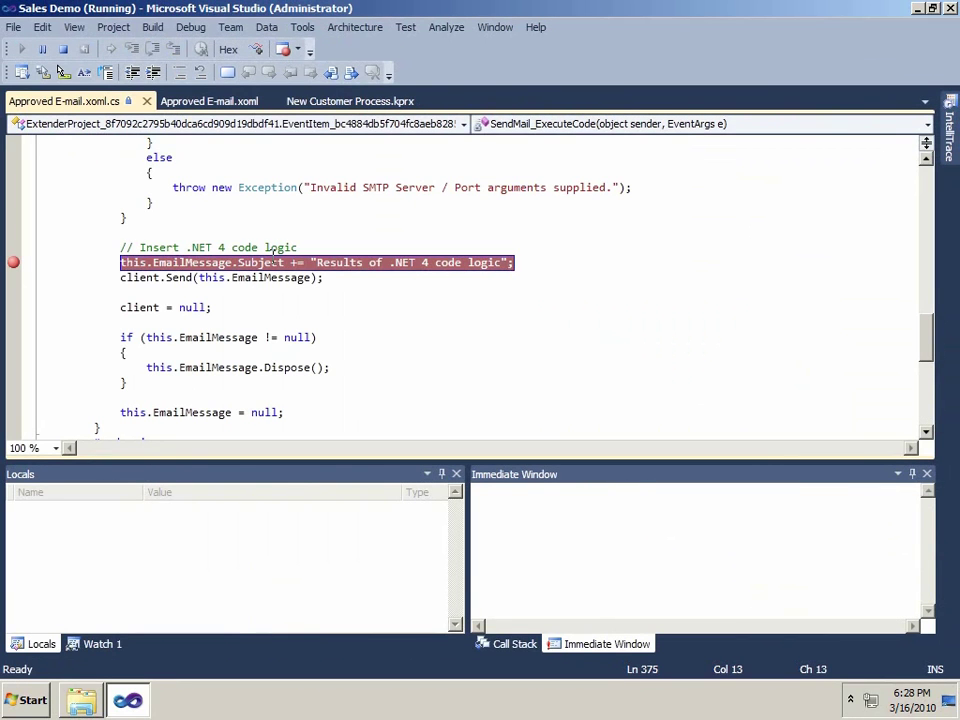
pyautogui.doubleClick(254, 264)
pyautogui.rightClick(270, 265)
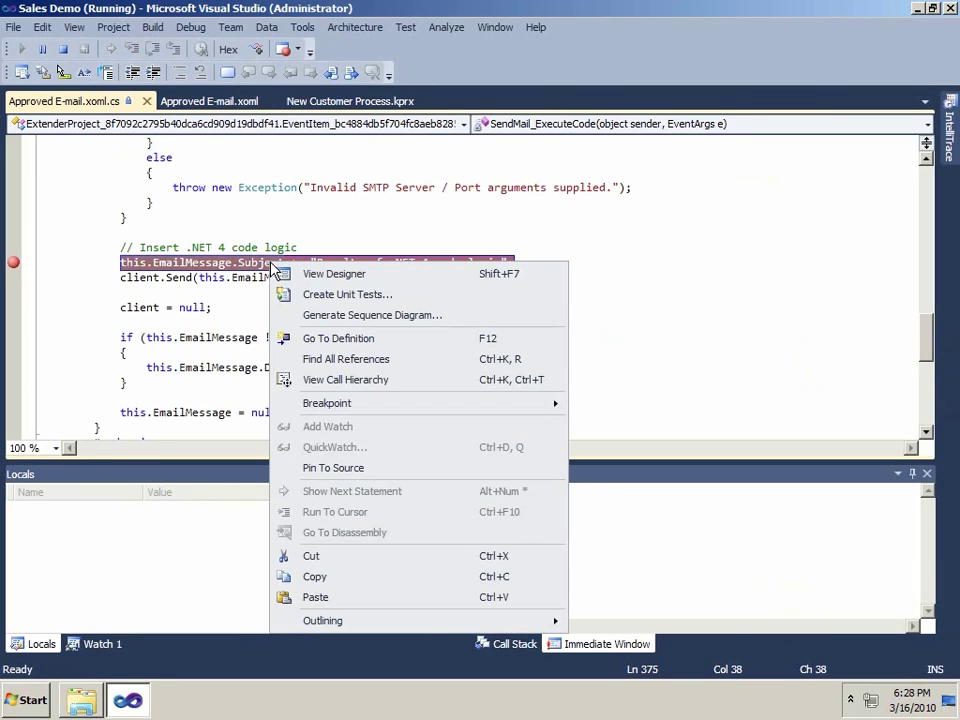
pyautogui.click(336, 466)
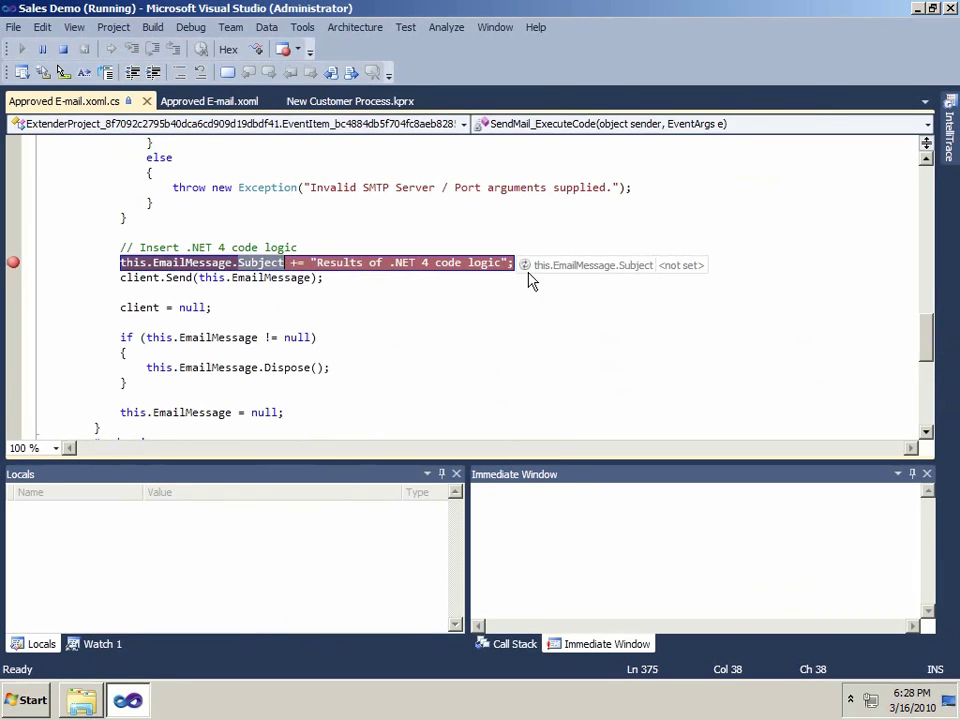
pyautogui.moveTo(528, 266); pyautogui.dragTo(424, 311)
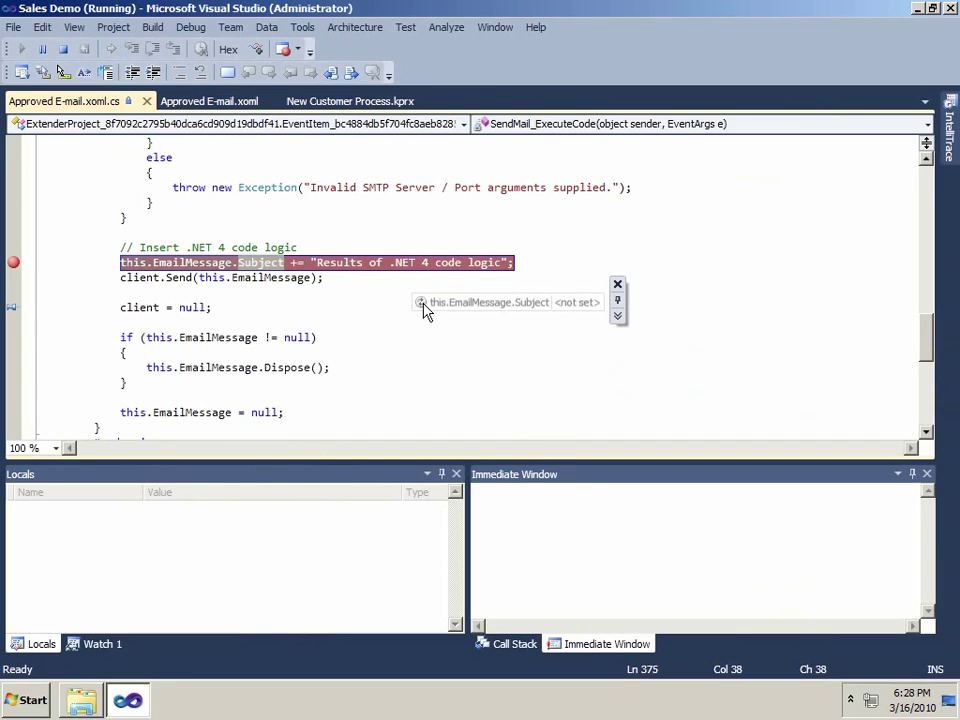
pyautogui.click(617, 315)
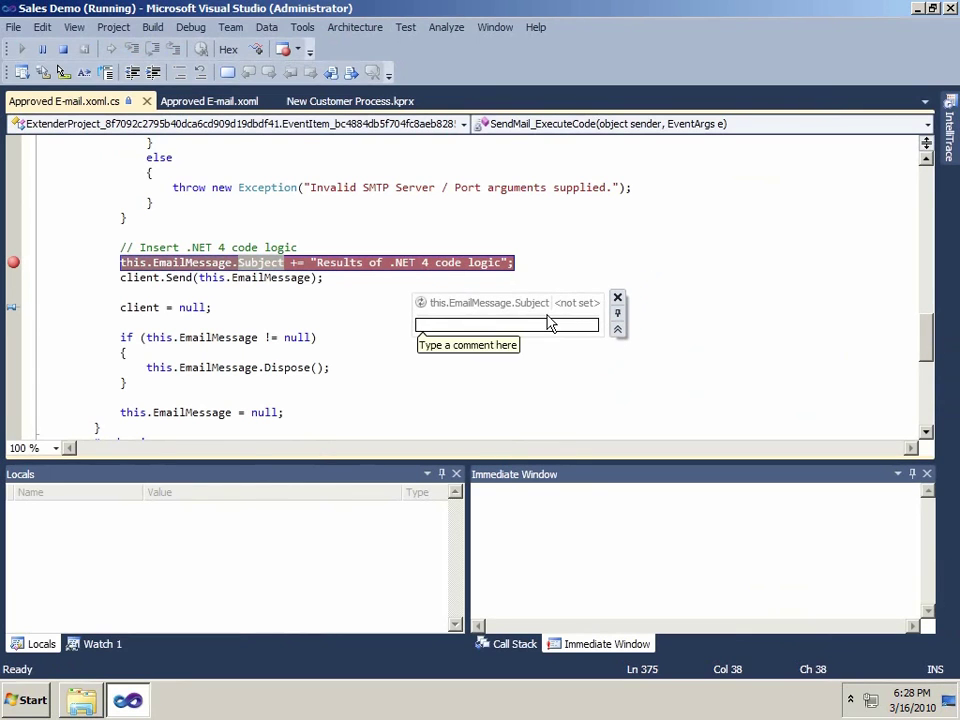
pyautogui.write('VS2010 Integrated')
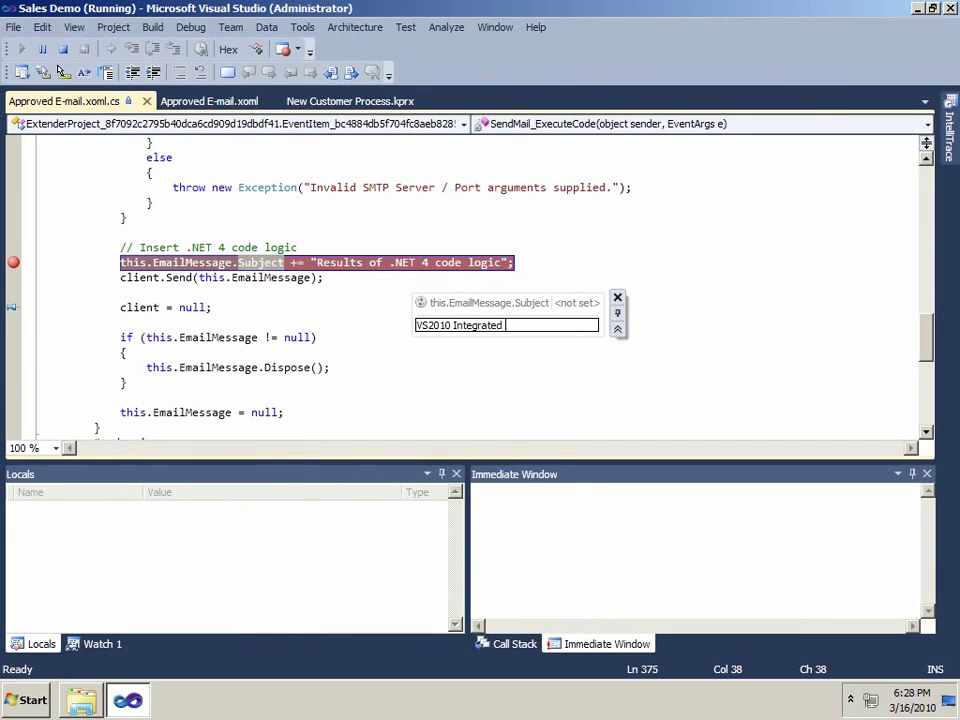
pyautogui.write('bugging')
pyautogui.press('Return')
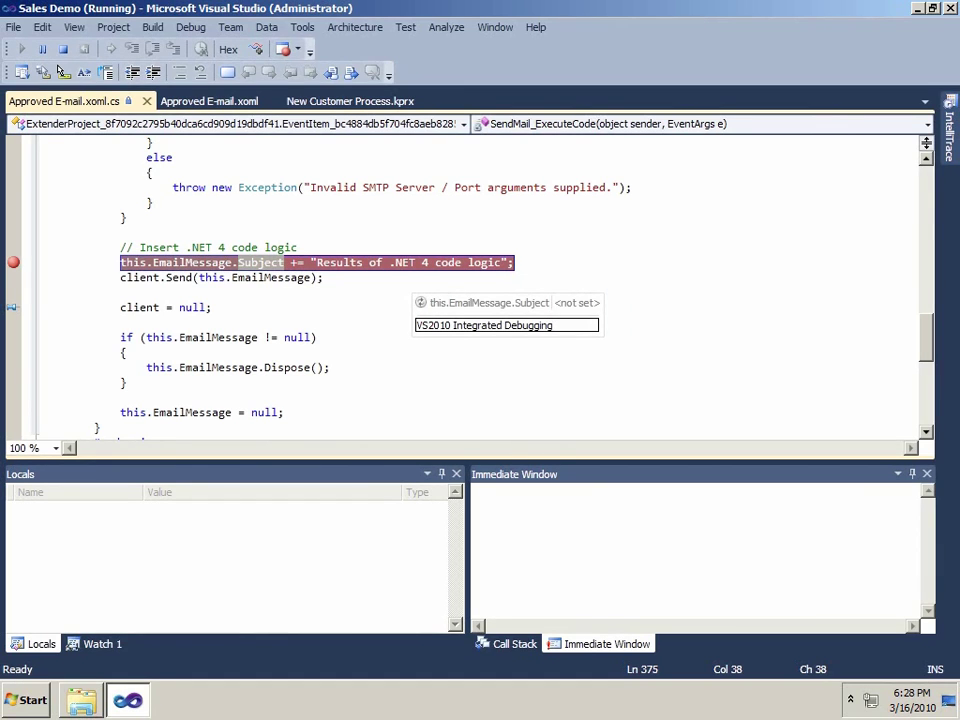